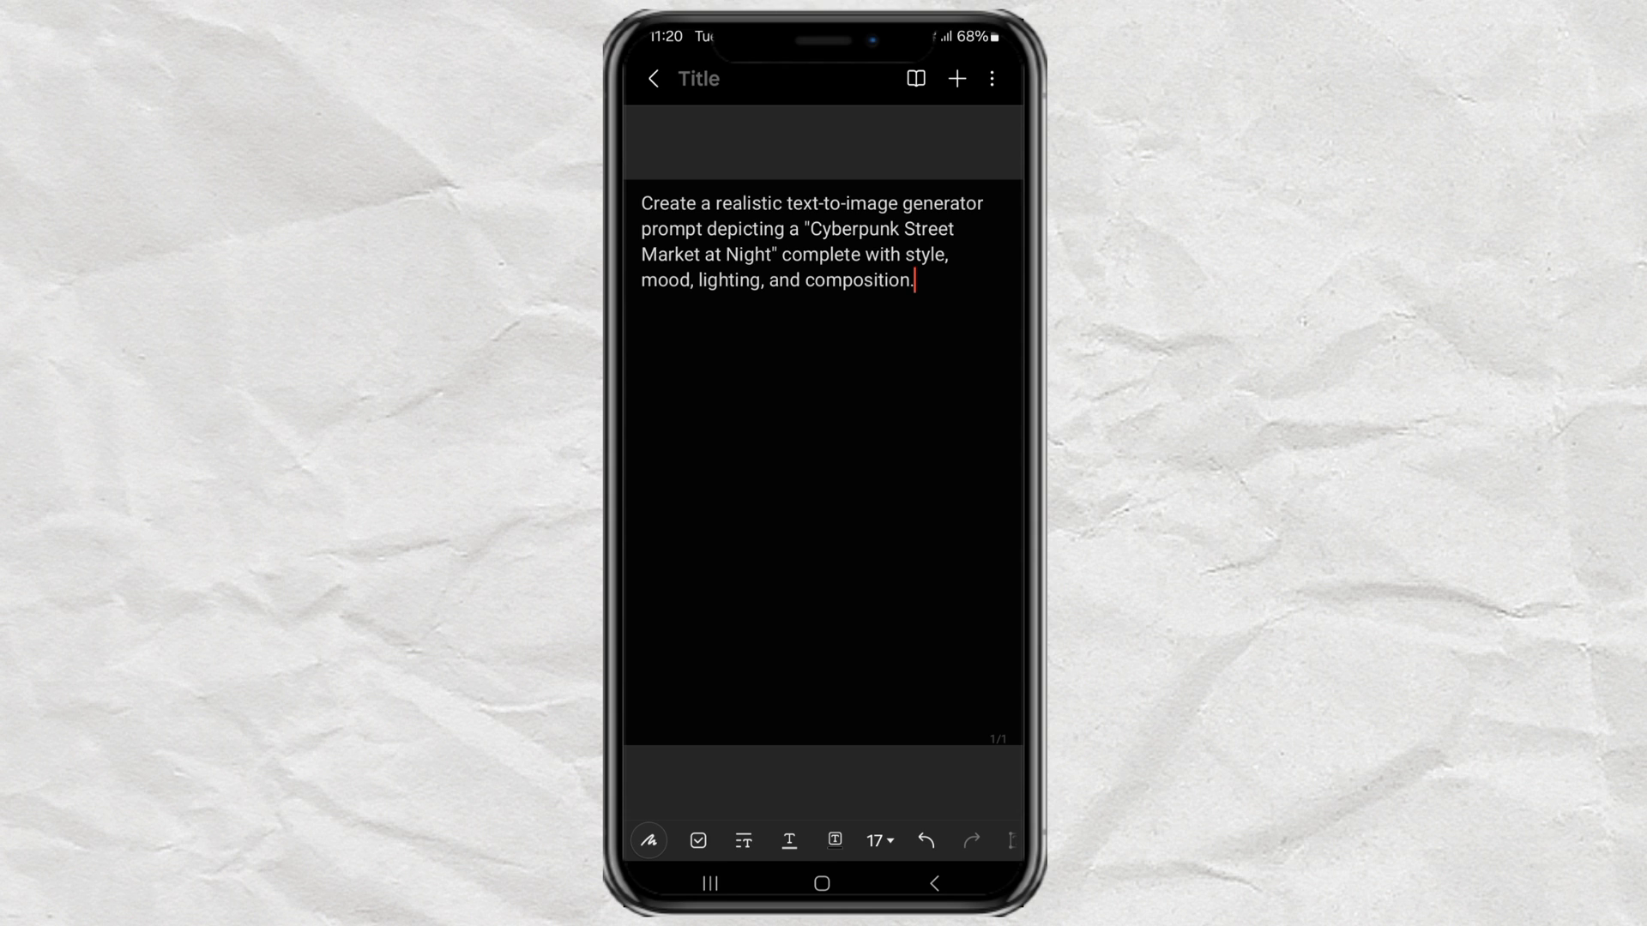
Try selecting 'Cyberpunk Street Market at Night' and nearby words in the note.
left_click(846, 229)
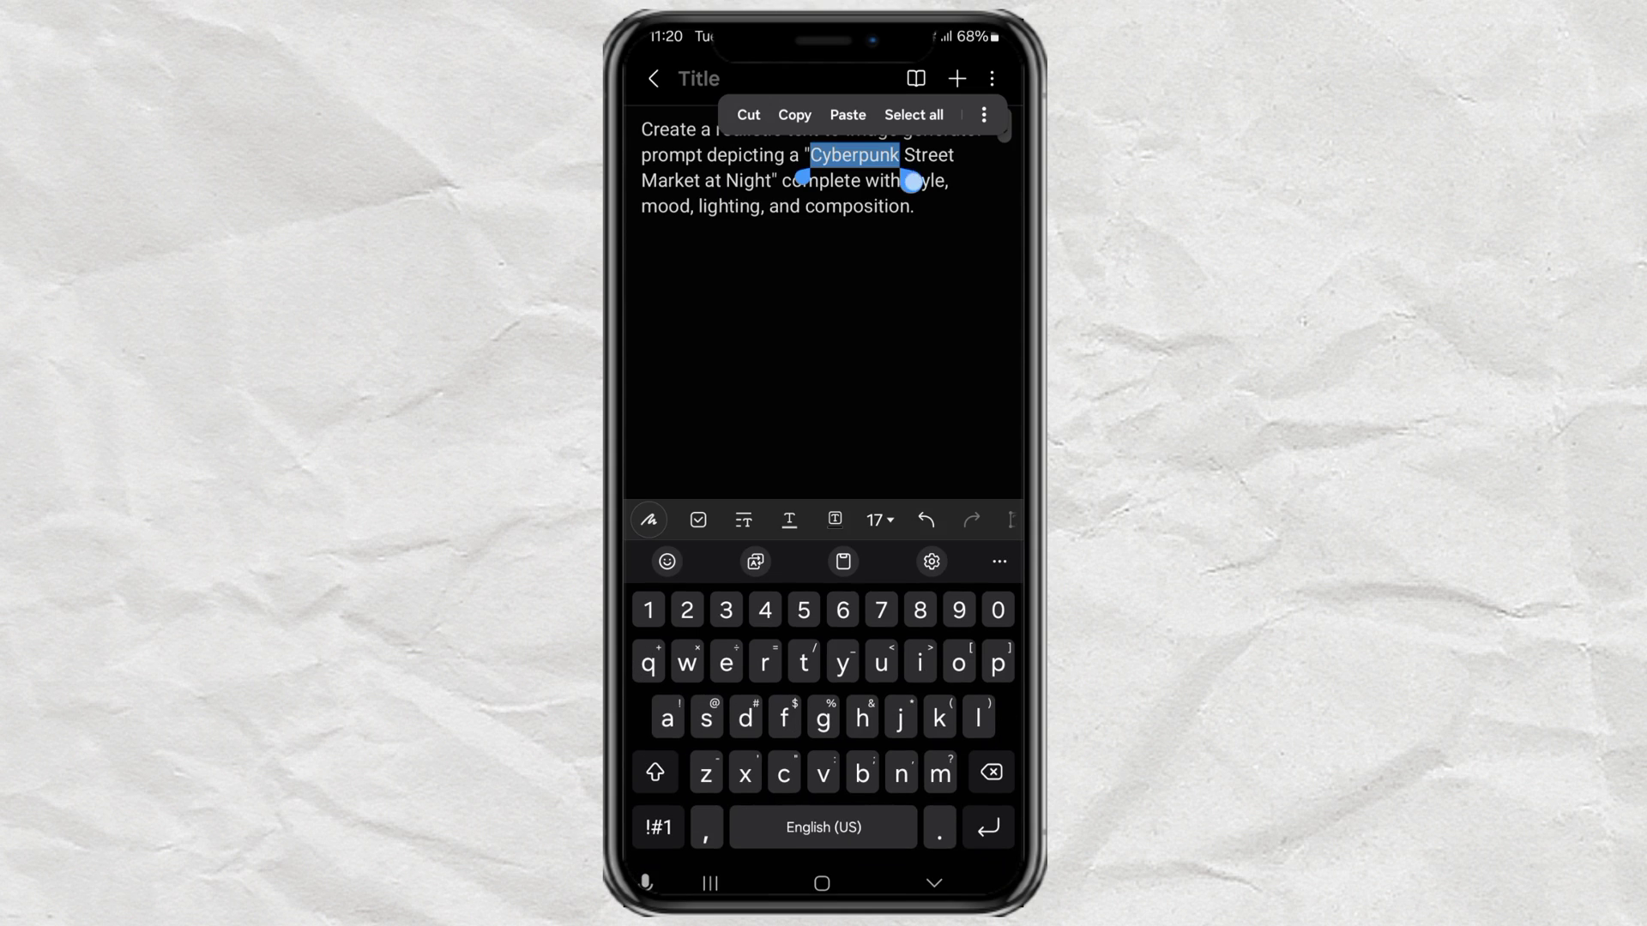
left_click_drag(913, 181, 782, 213)
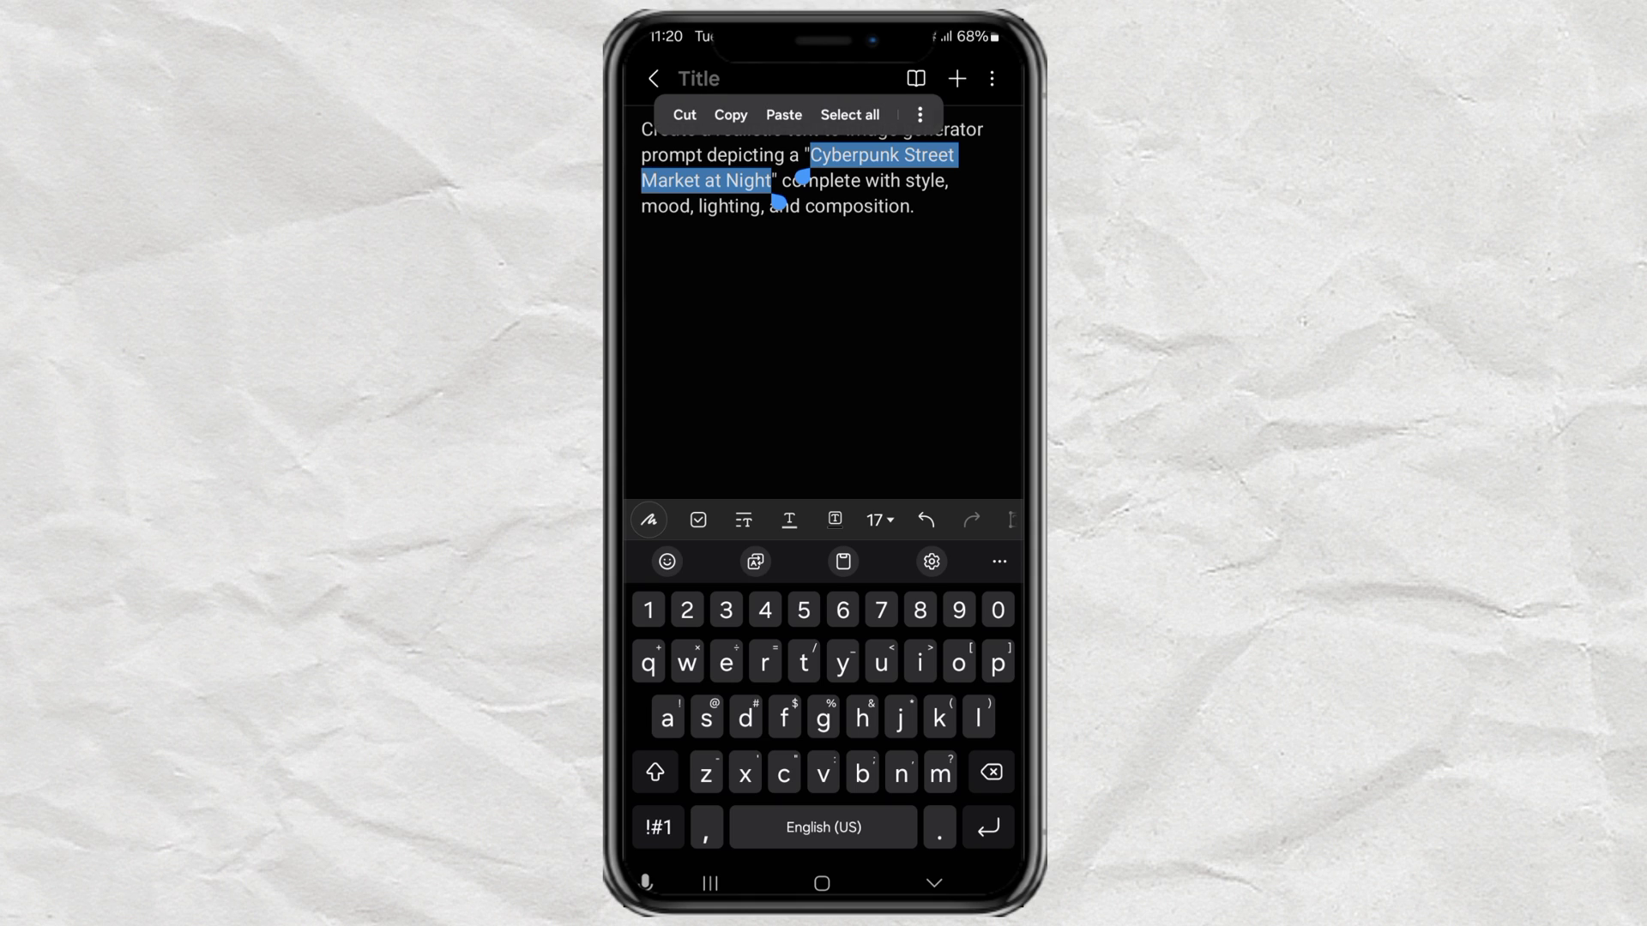
left_click(944, 210)
double_click(878, 211)
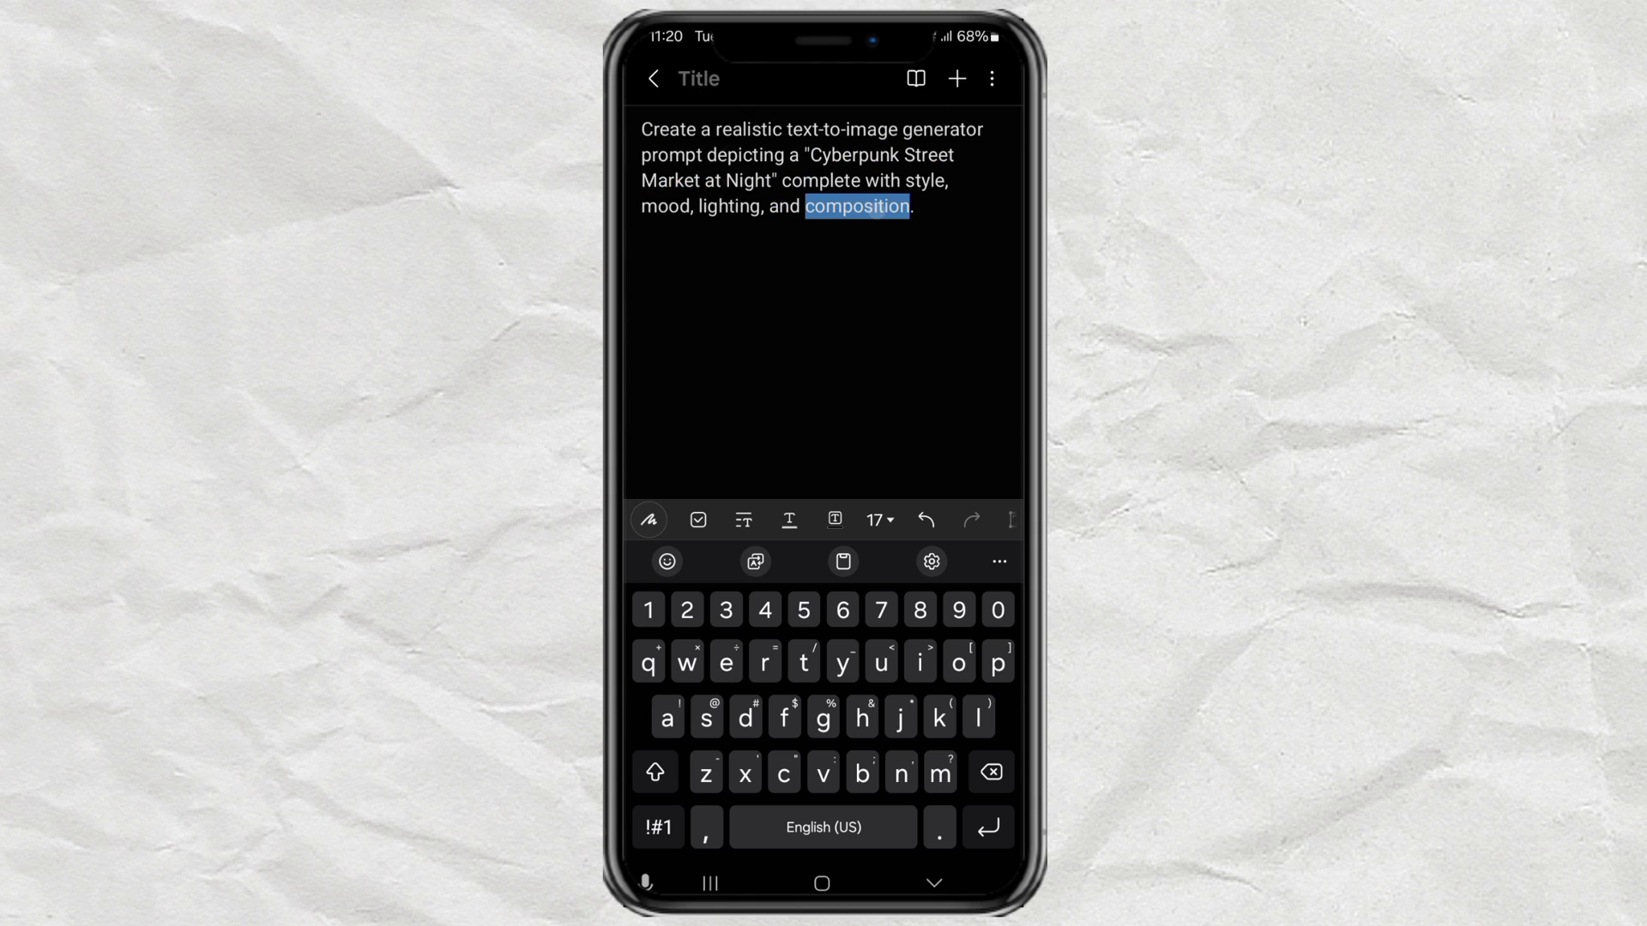
Copy the whole note text, then go home and open the app drawer.
left_click(915, 166)
left_click(773, 166)
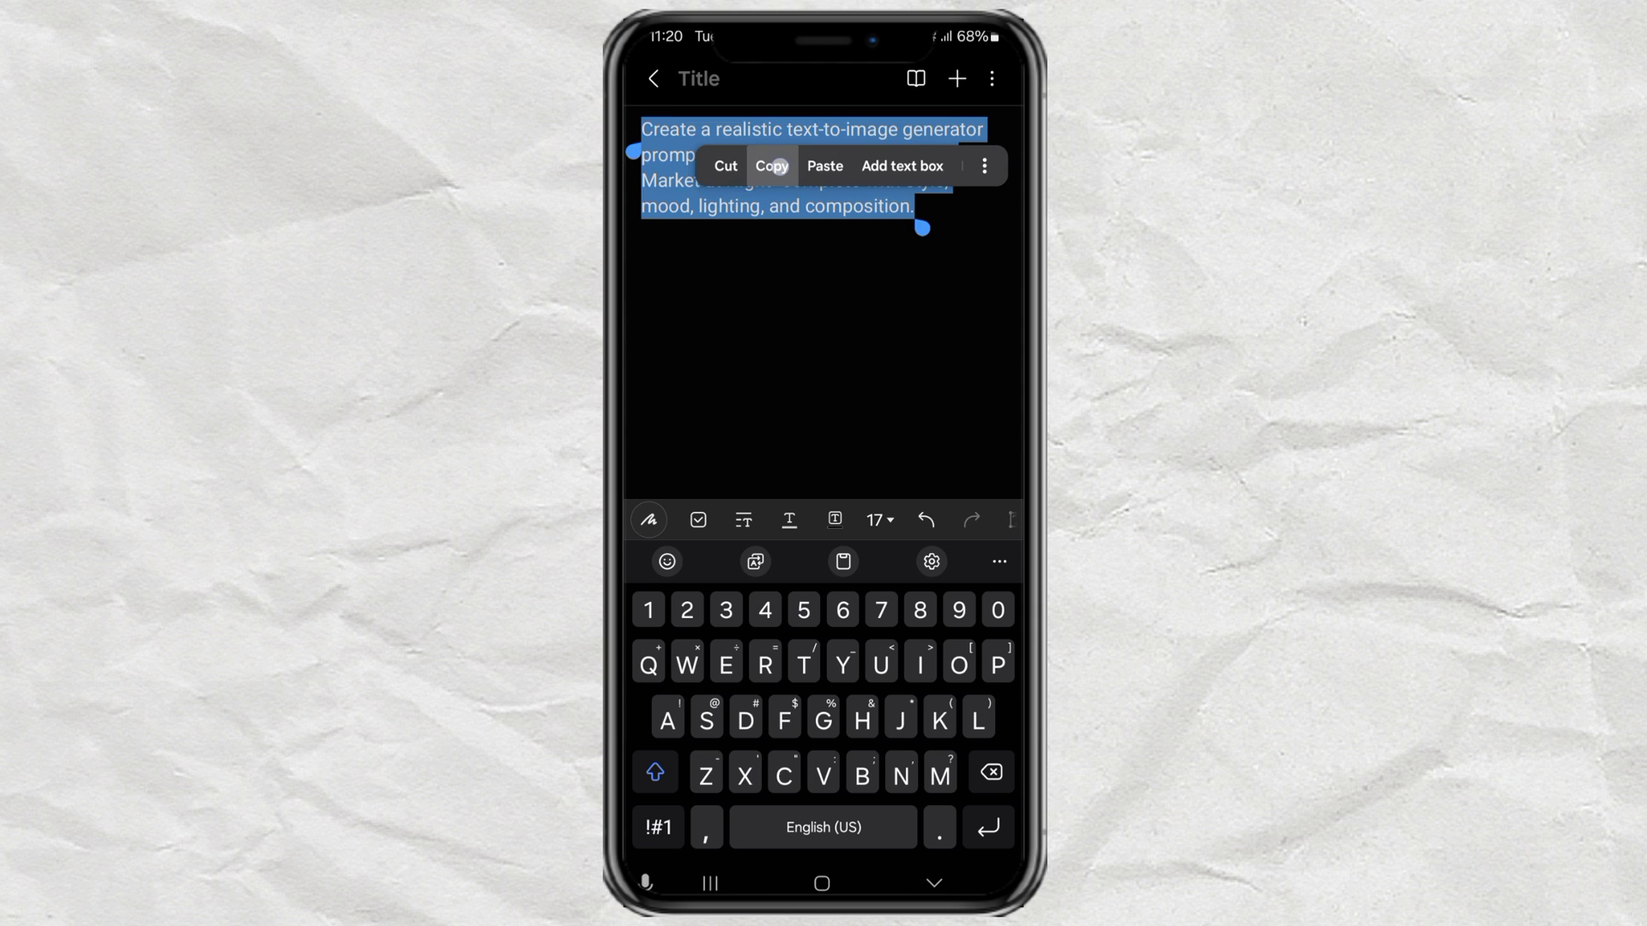
left_click(821, 884)
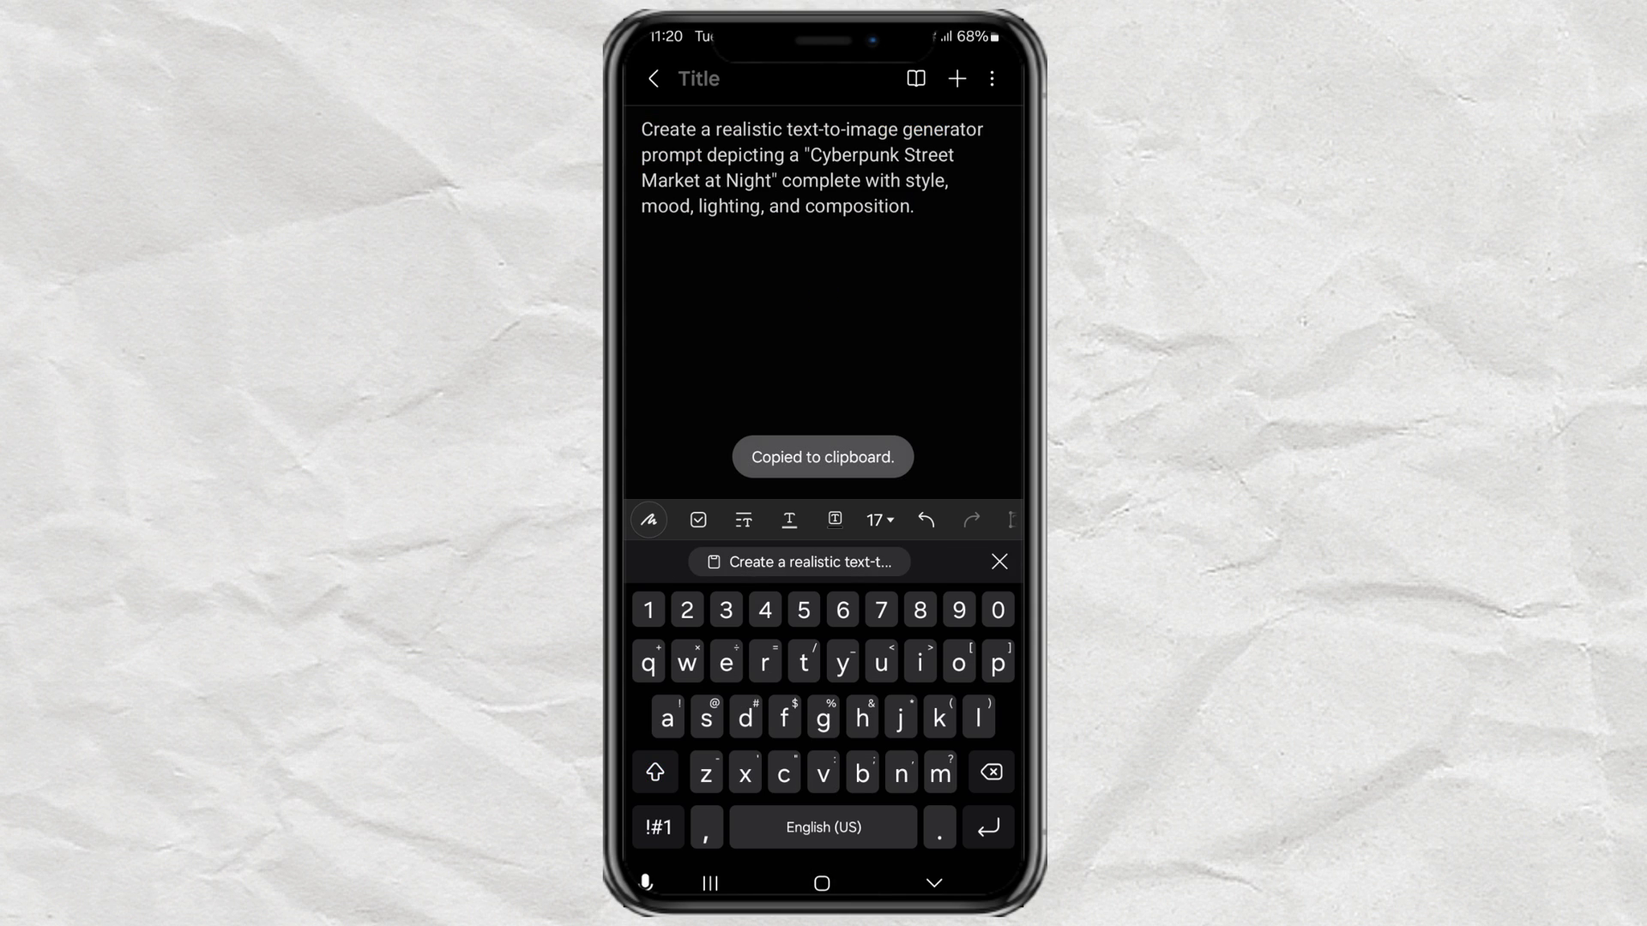
left_click_drag(821, 729, 822, 344)
Find ChatGPT in the app drawer pages and launch it.
left_click_drag(944, 514, 686, 515)
left_click_drag(944, 515, 686, 515)
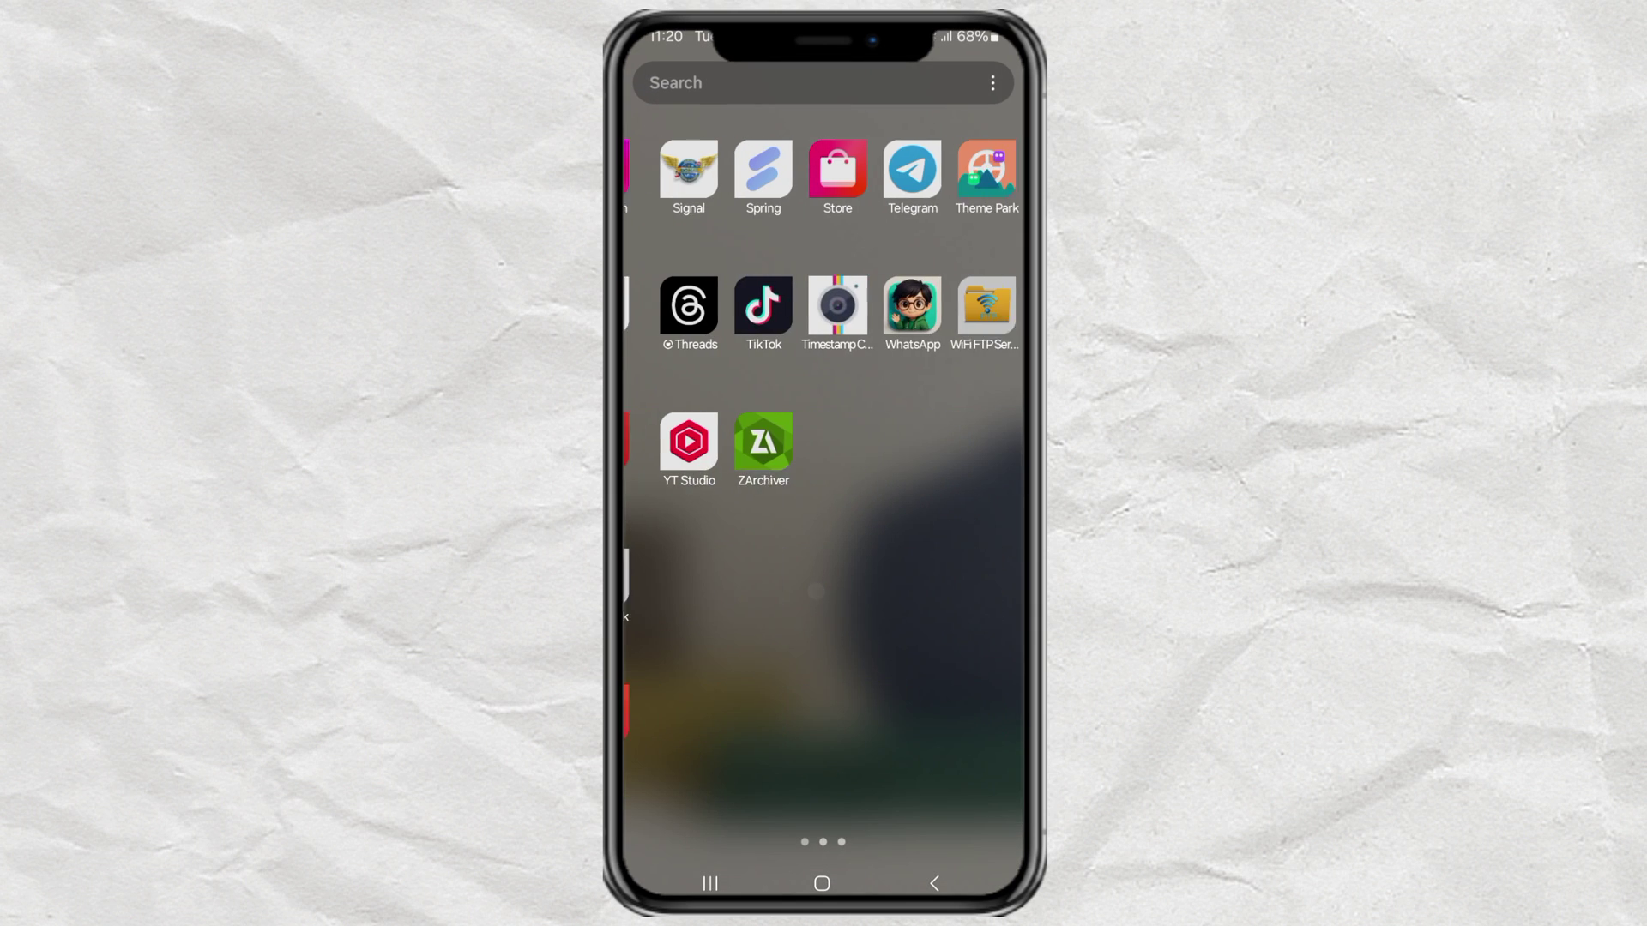
left_click_drag(824, 553, 959, 553)
left_click_drag(772, 515, 961, 515)
left_click(909, 446)
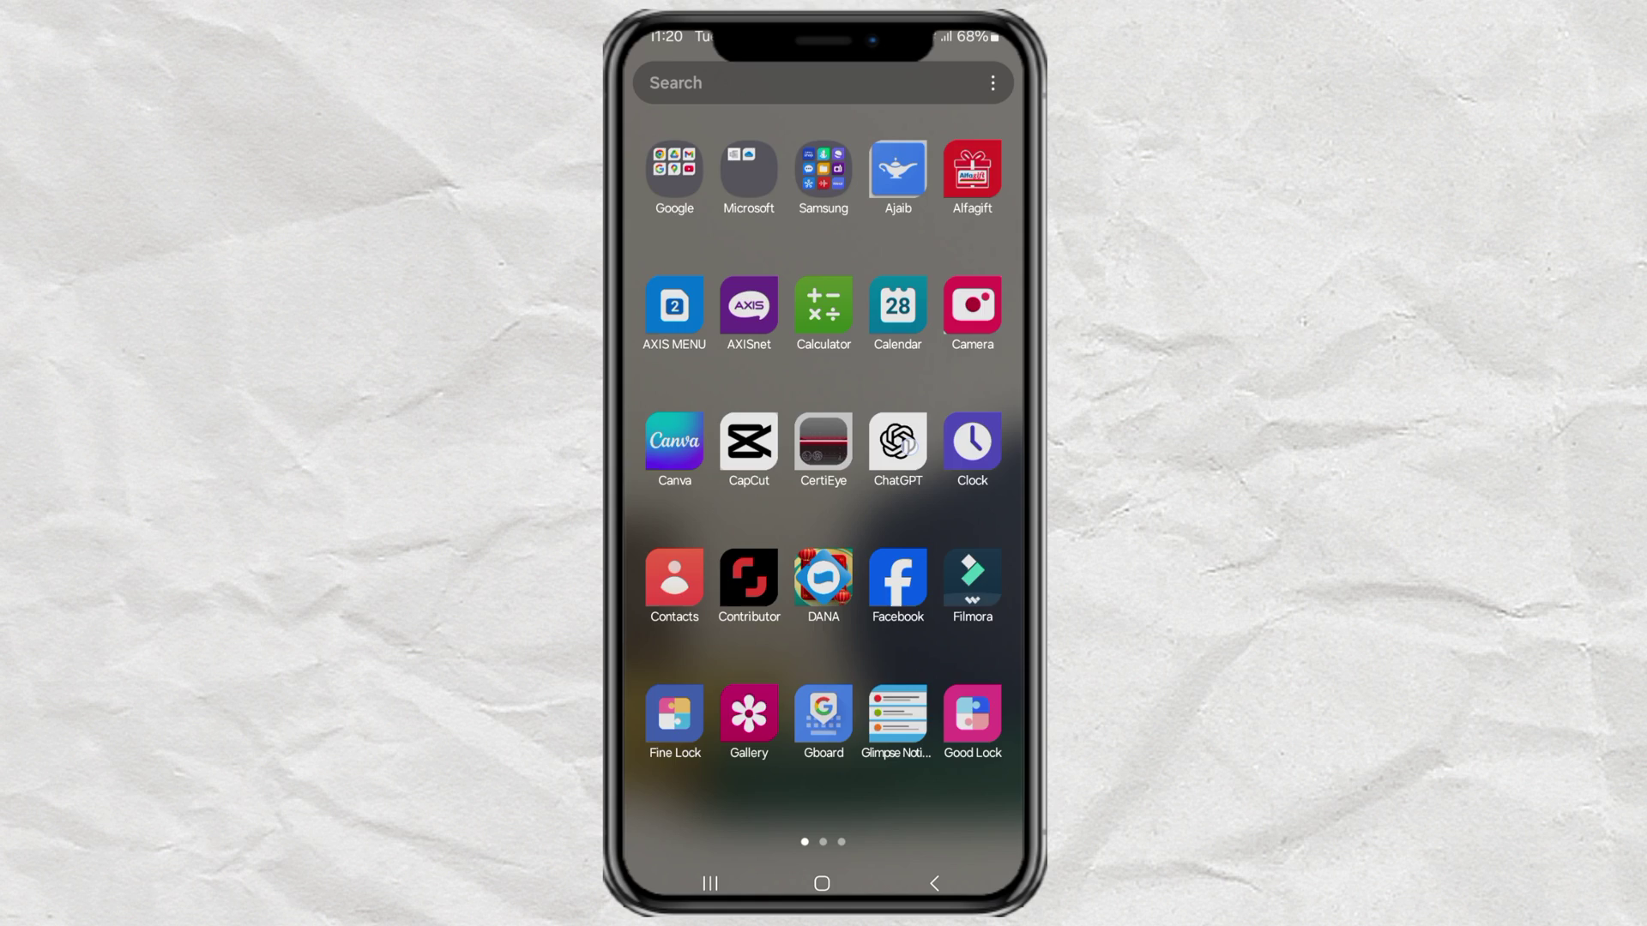
Paste the copied request into ChatGPT, send it, and read the returned prompt.
left_click(799, 562)
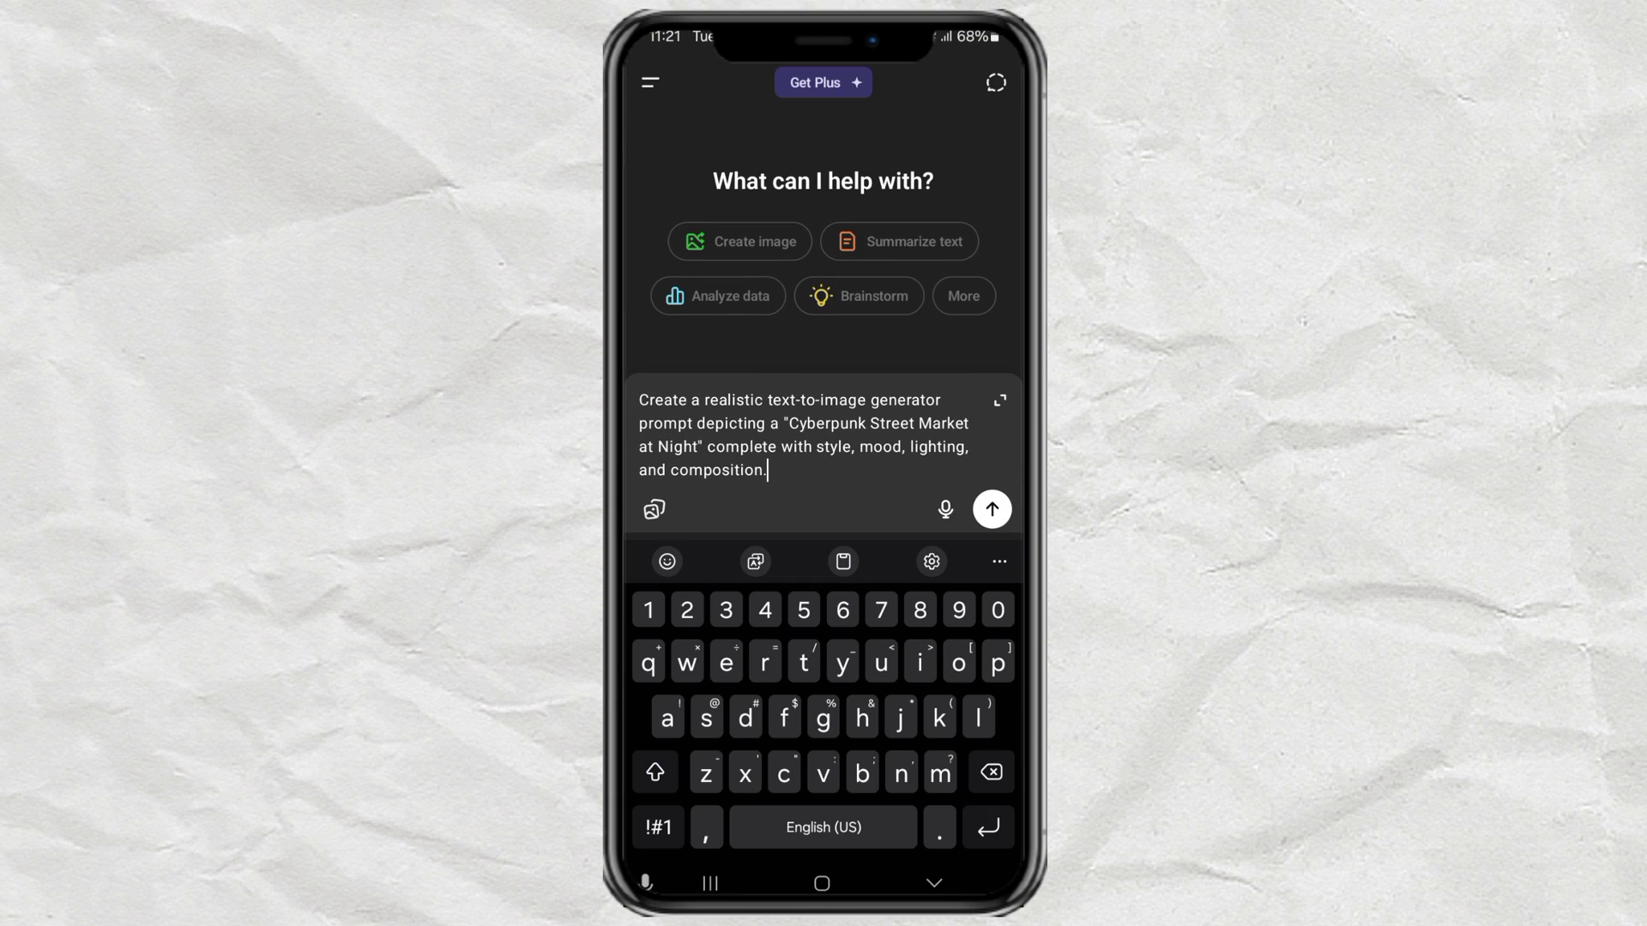
left_click(992, 509)
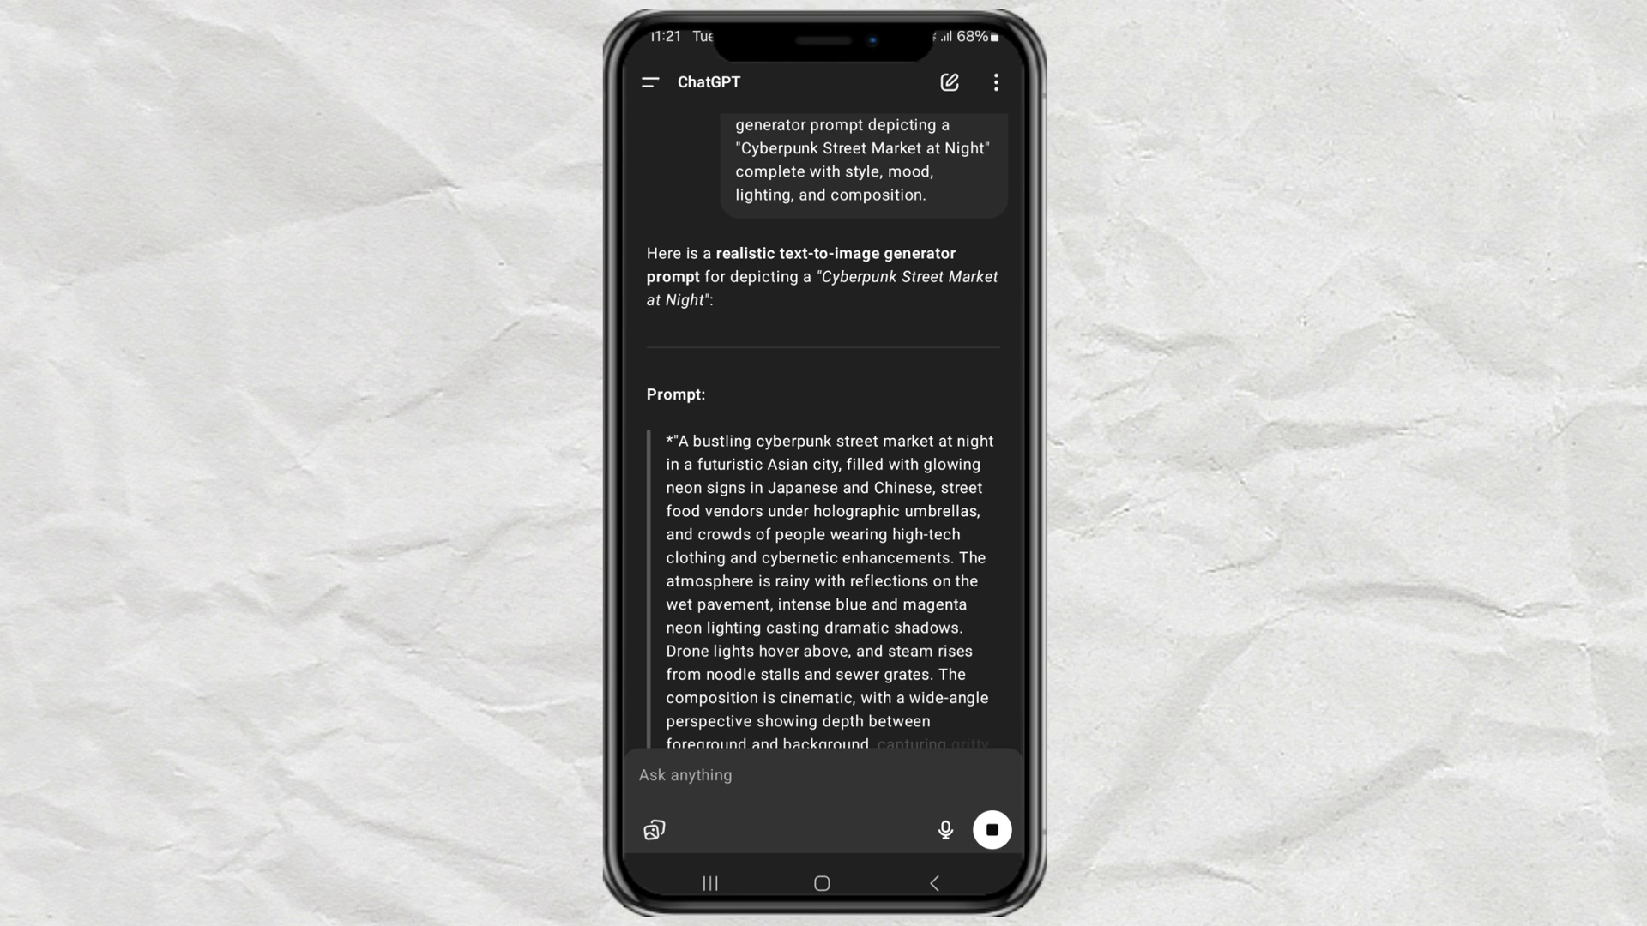
scroll(965, 488, "down", 2)
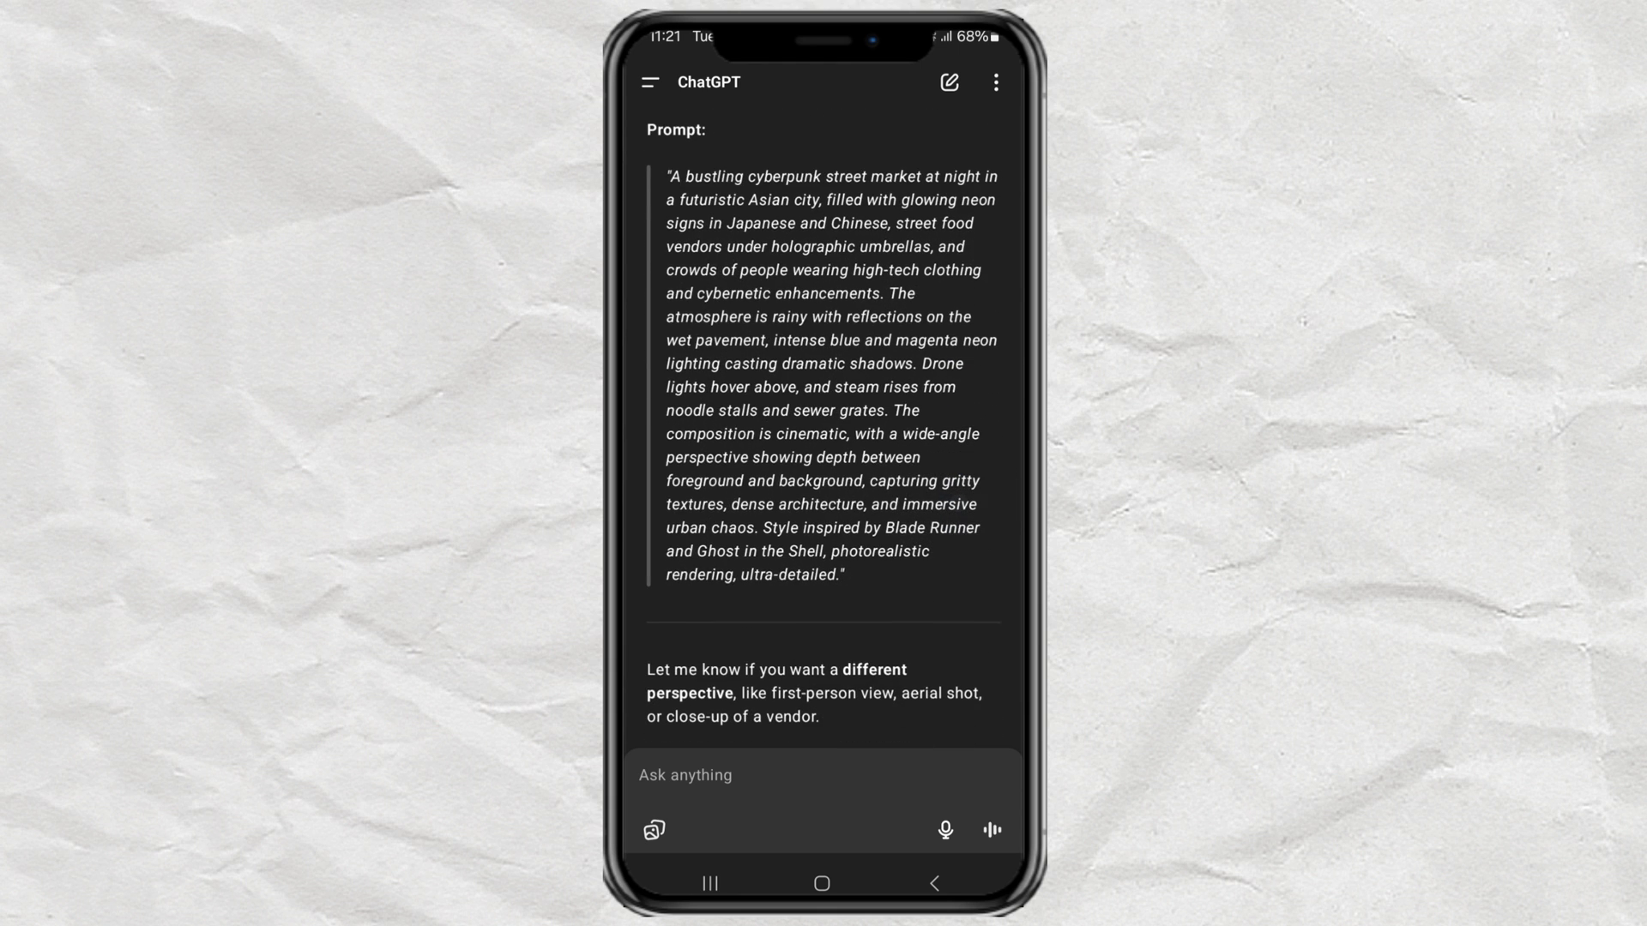
scroll(949, 540, "down", 1)
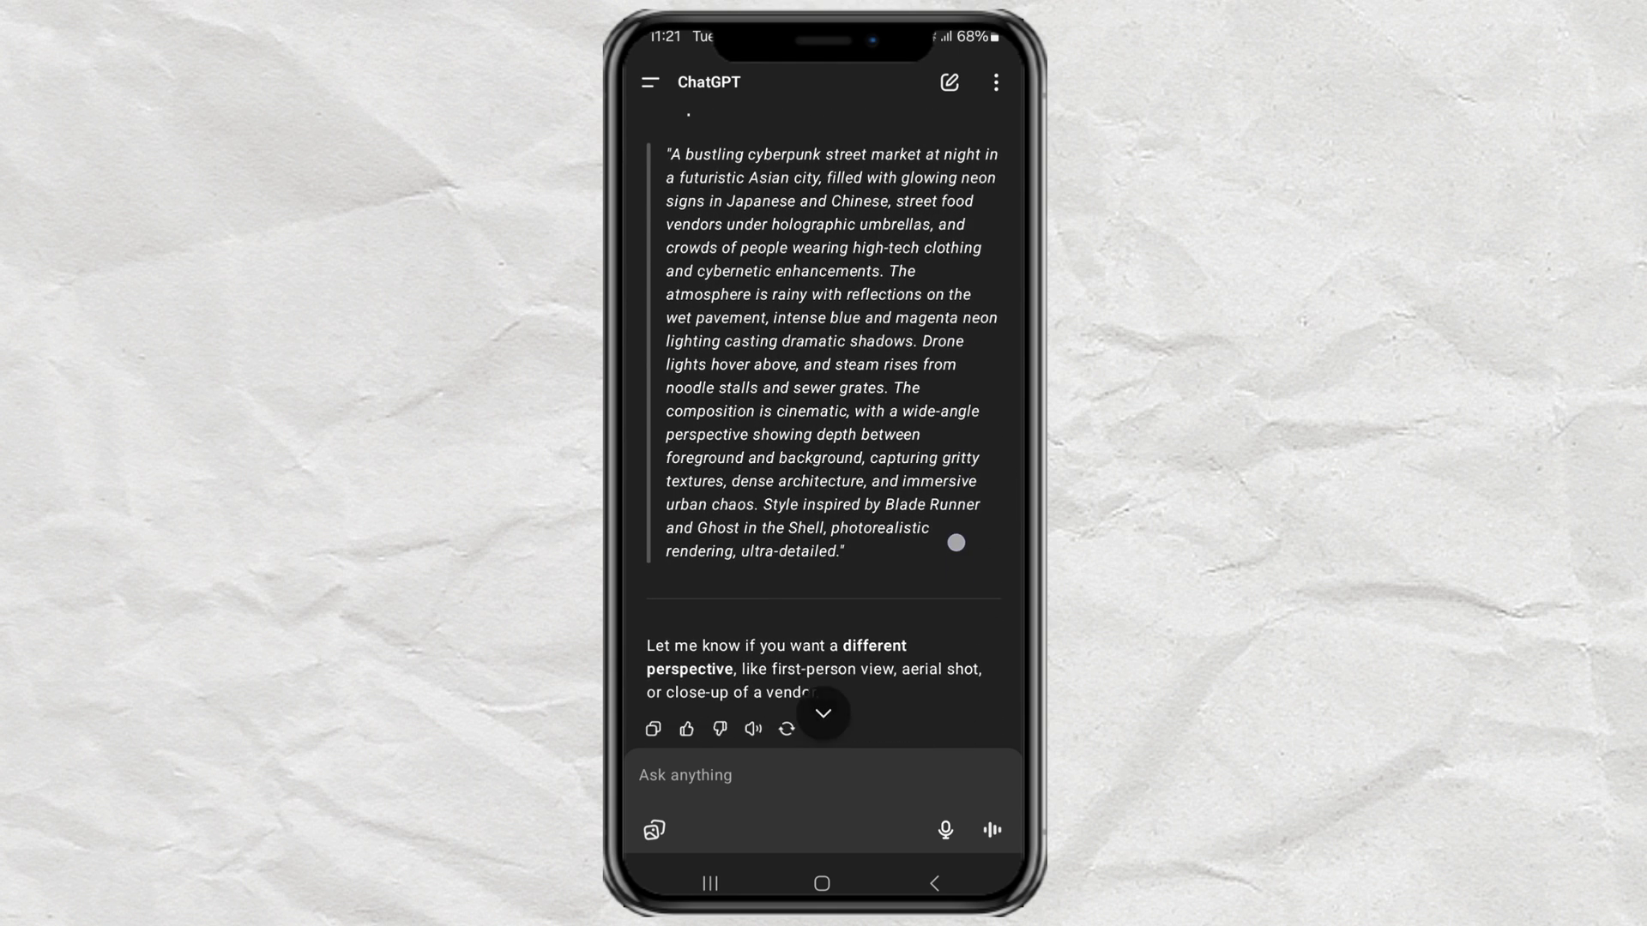
scroll(952, 506, "up", 3)
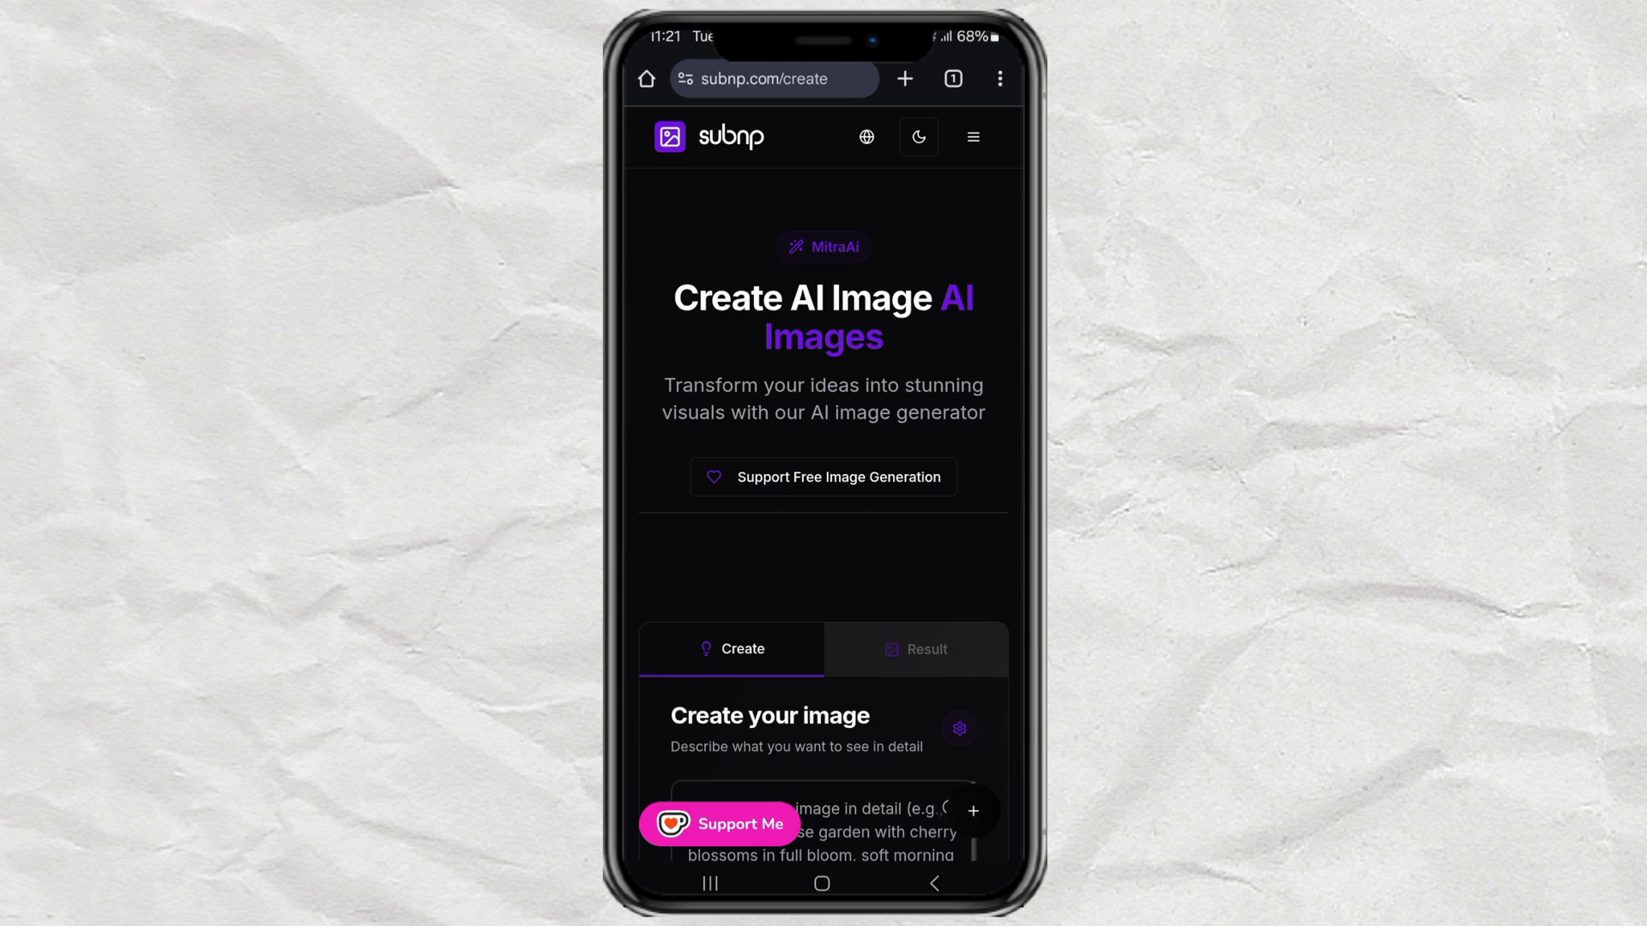
Paste ChatGPT's cyberpunk street market prompt into SubNP's image description box.
scroll(824, 456, "down", 3)
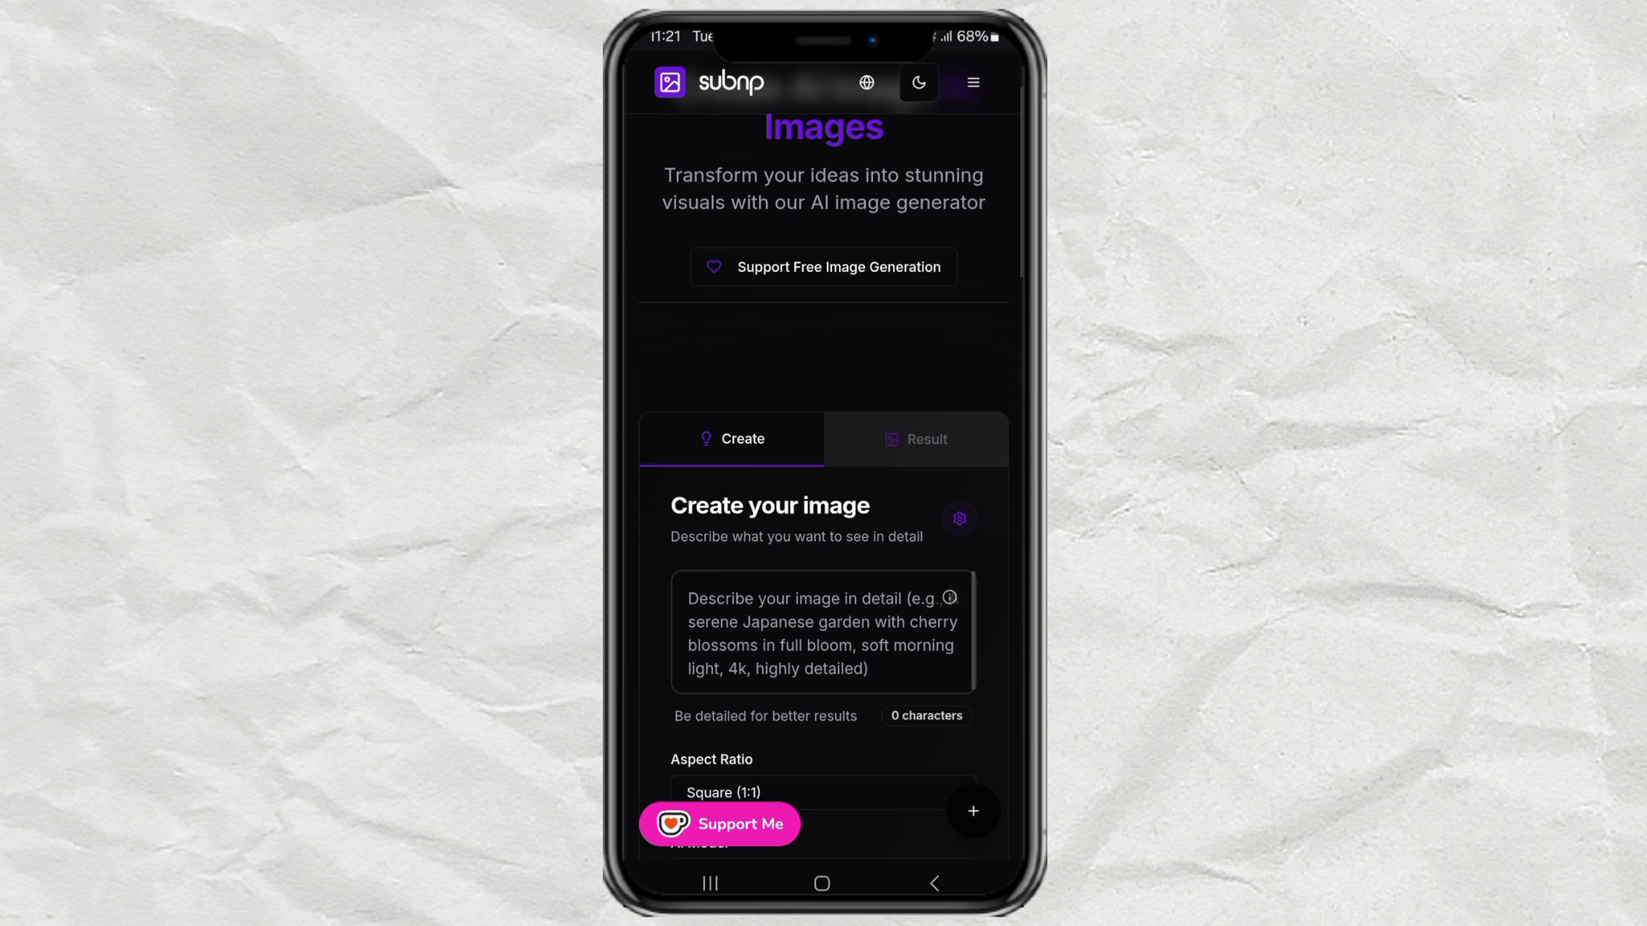
left_click(821, 549)
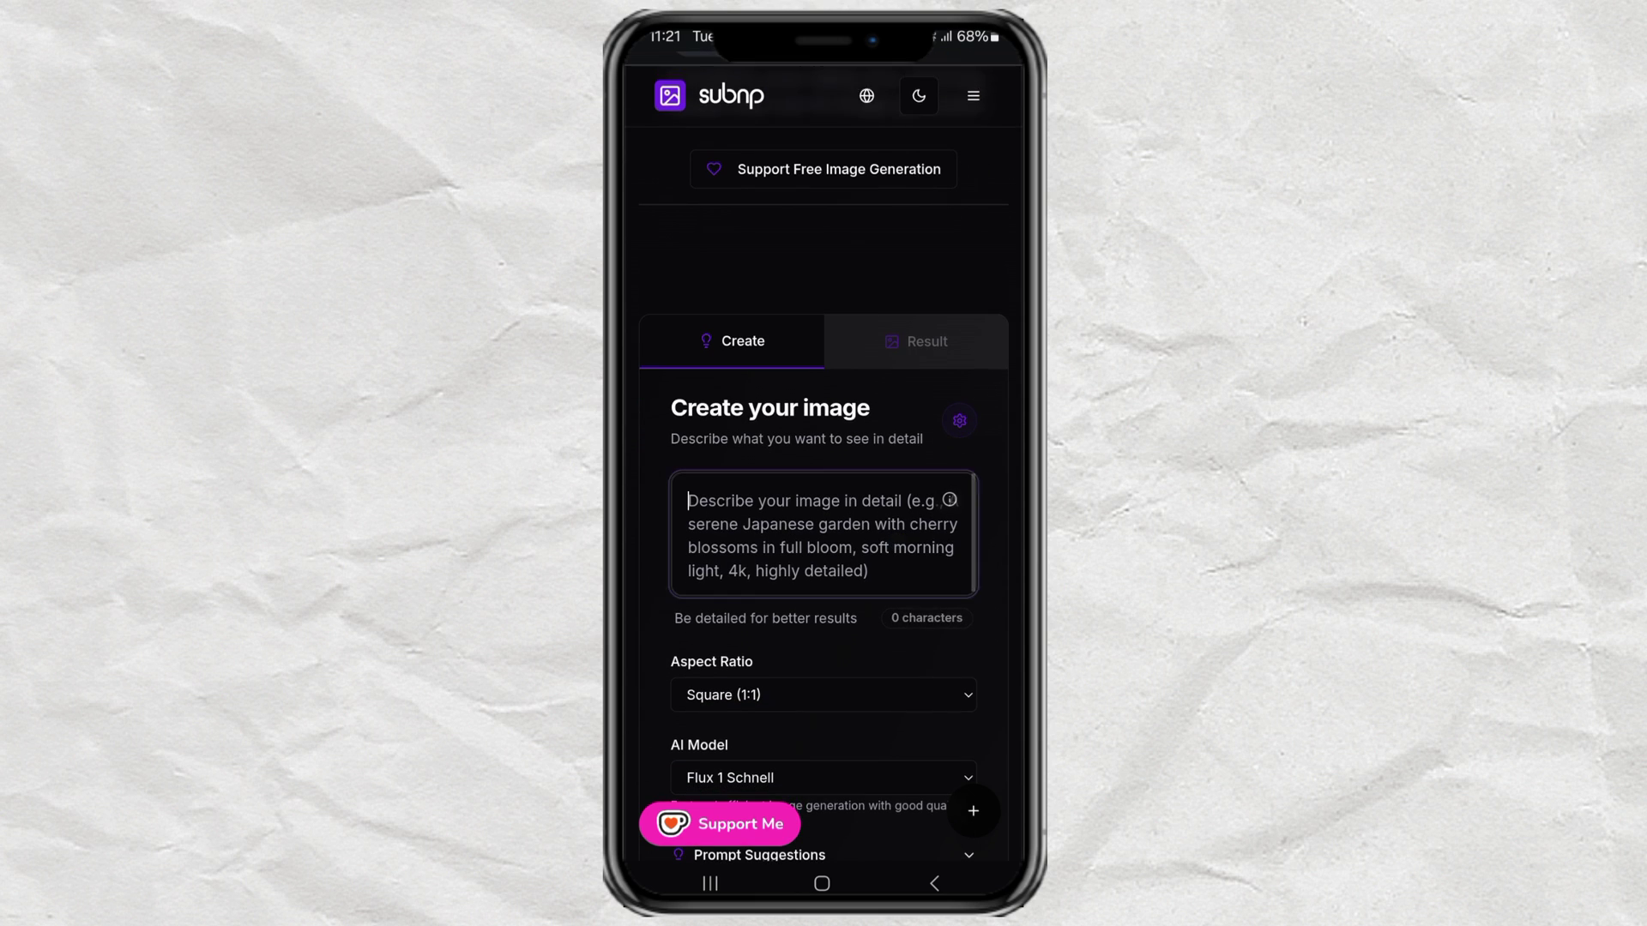
left_click(689, 310)
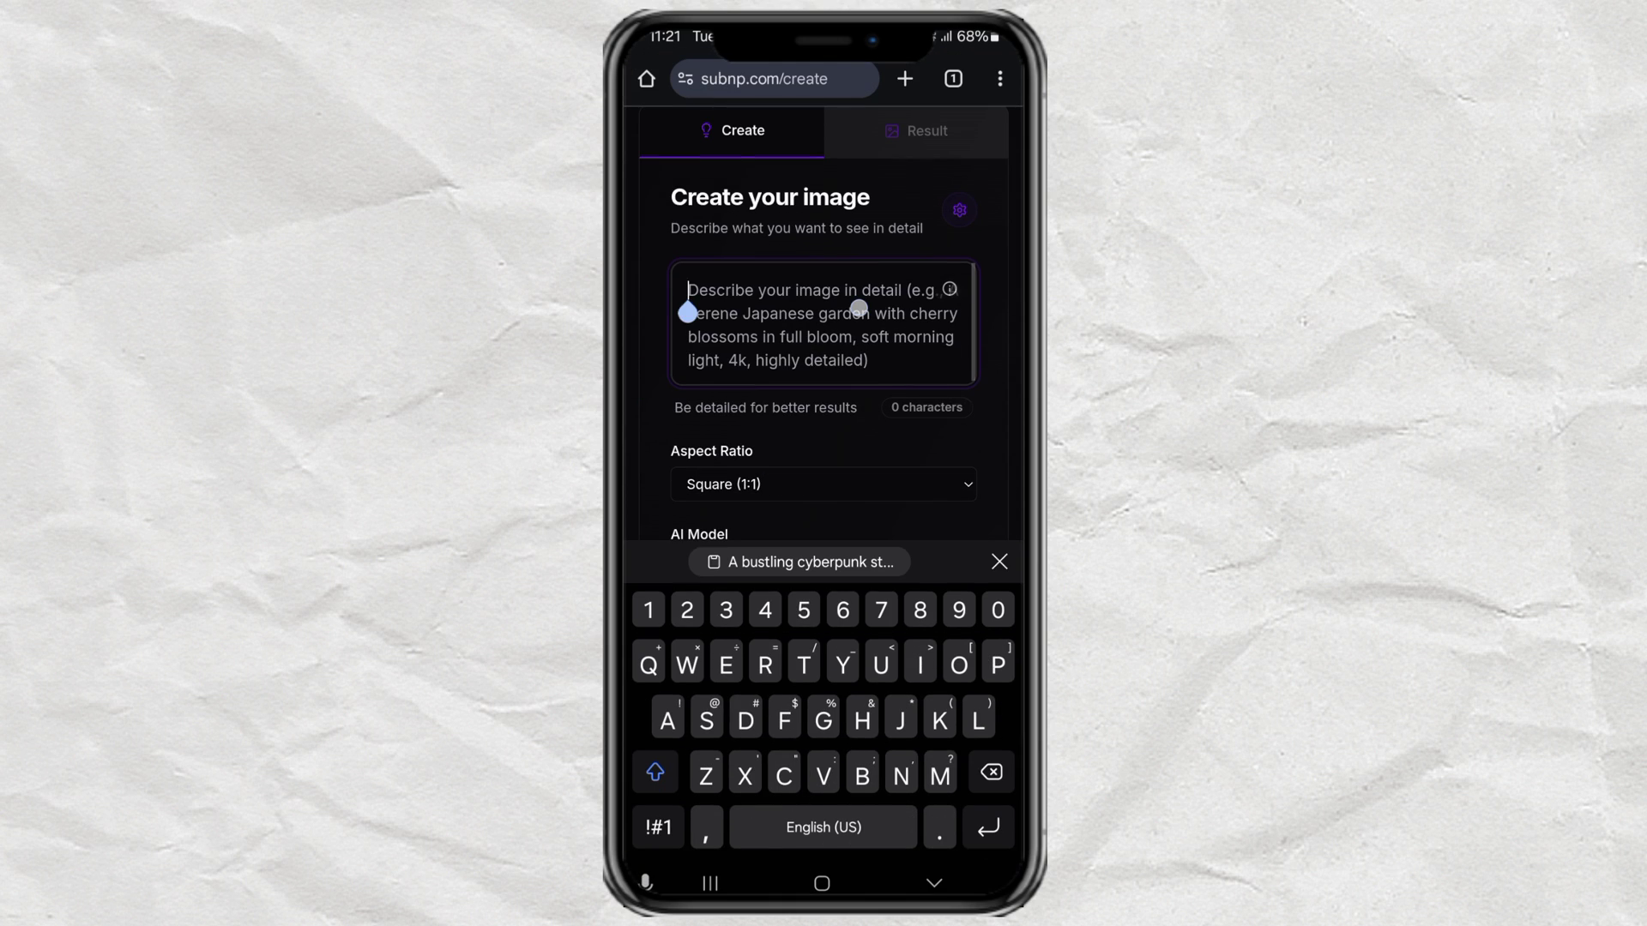
left_click(689, 259)
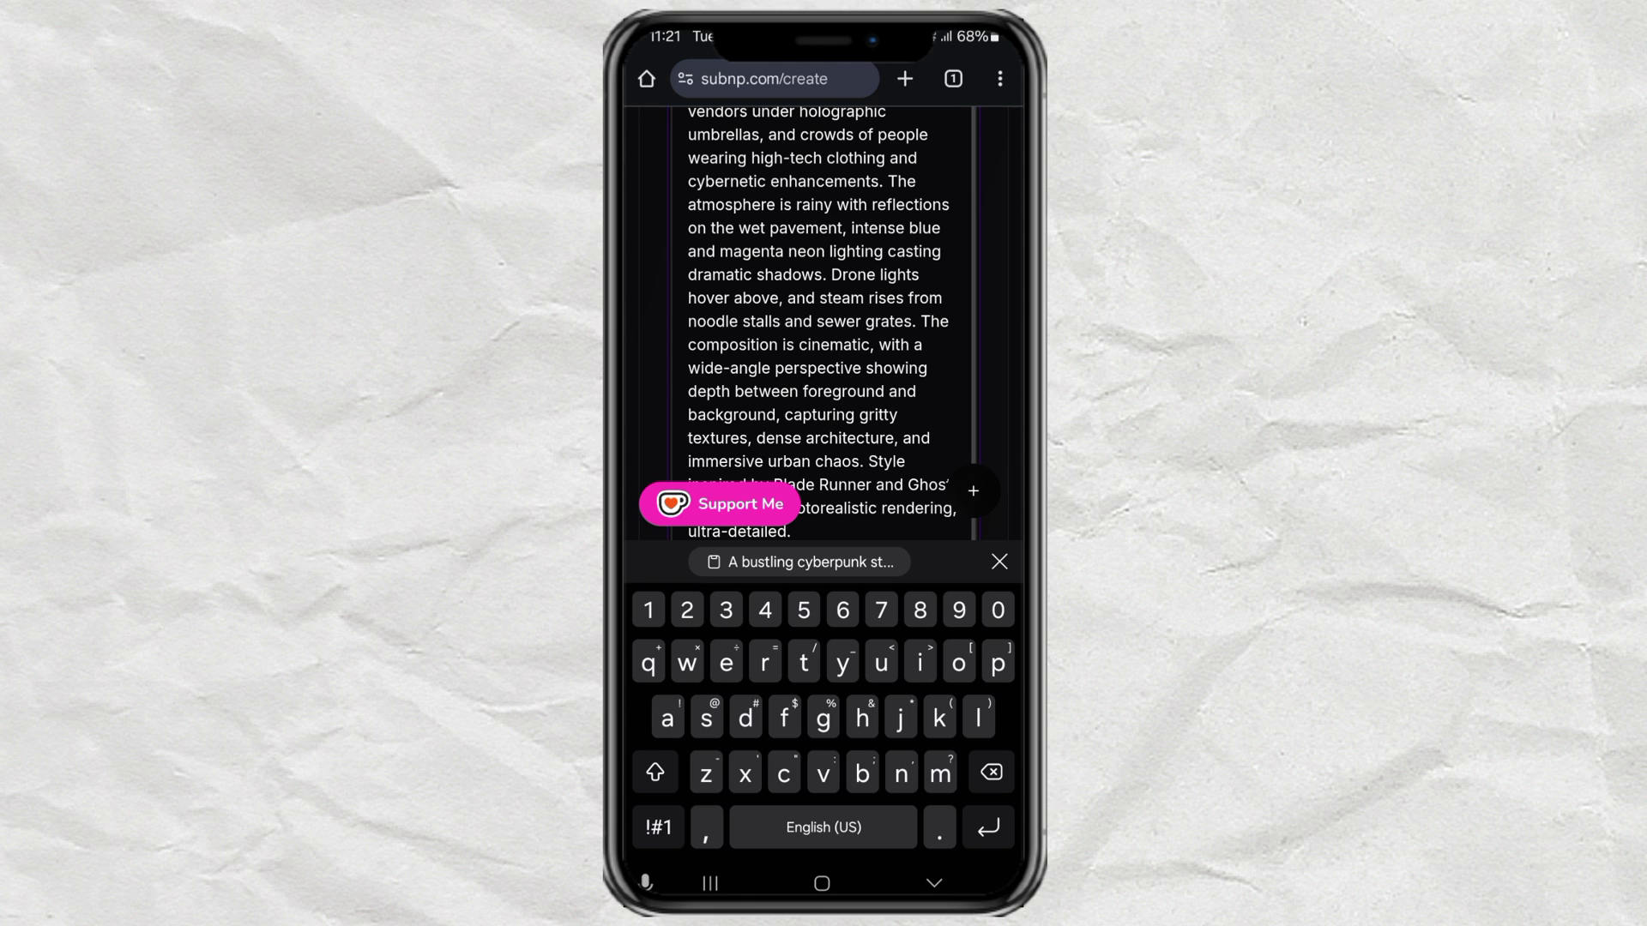
left_click(934, 883)
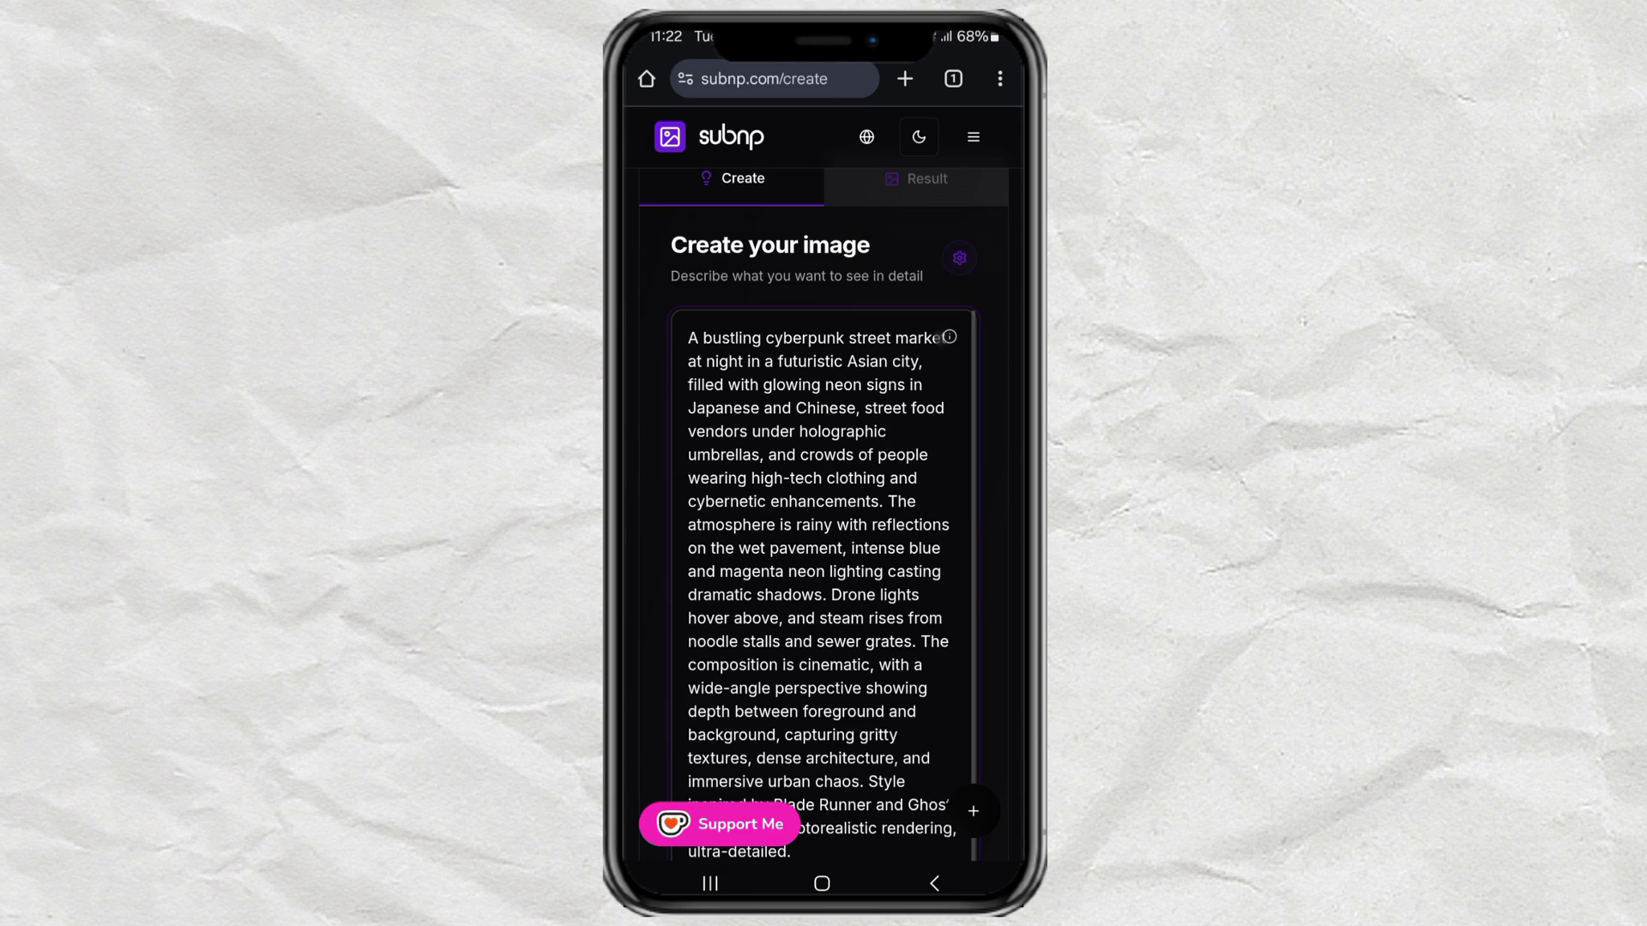
Raise image quality from 80% to 100% and keep Photorealistic as the art style.
left_click(959, 258)
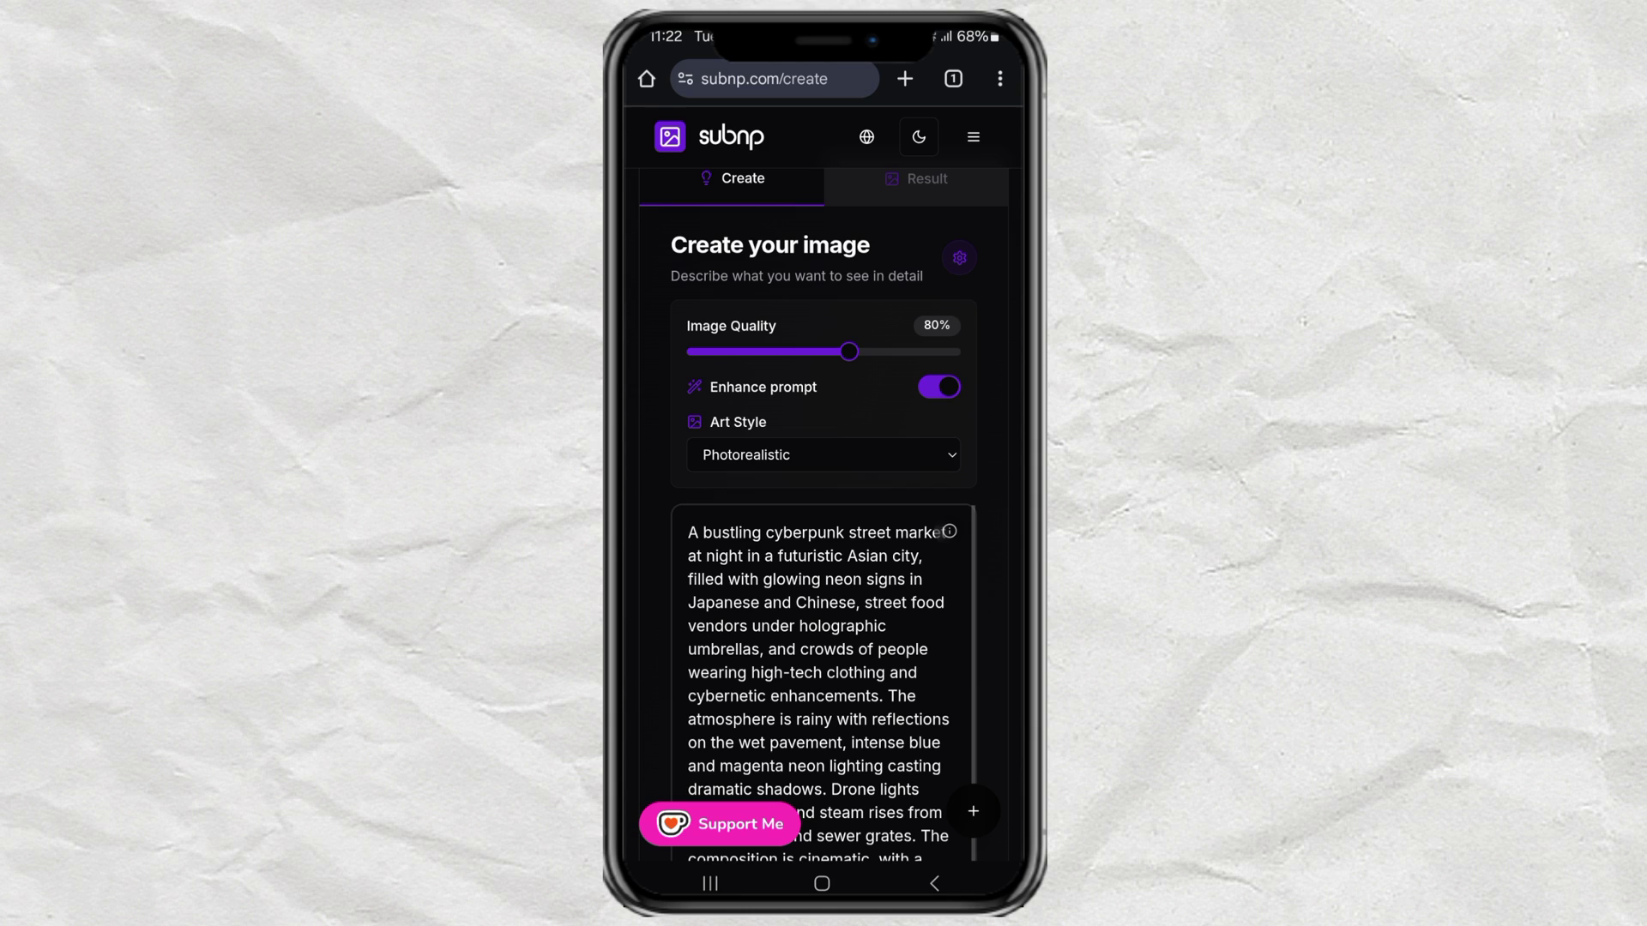
left_click_drag(849, 352, 951, 351)
left_click(934, 457)
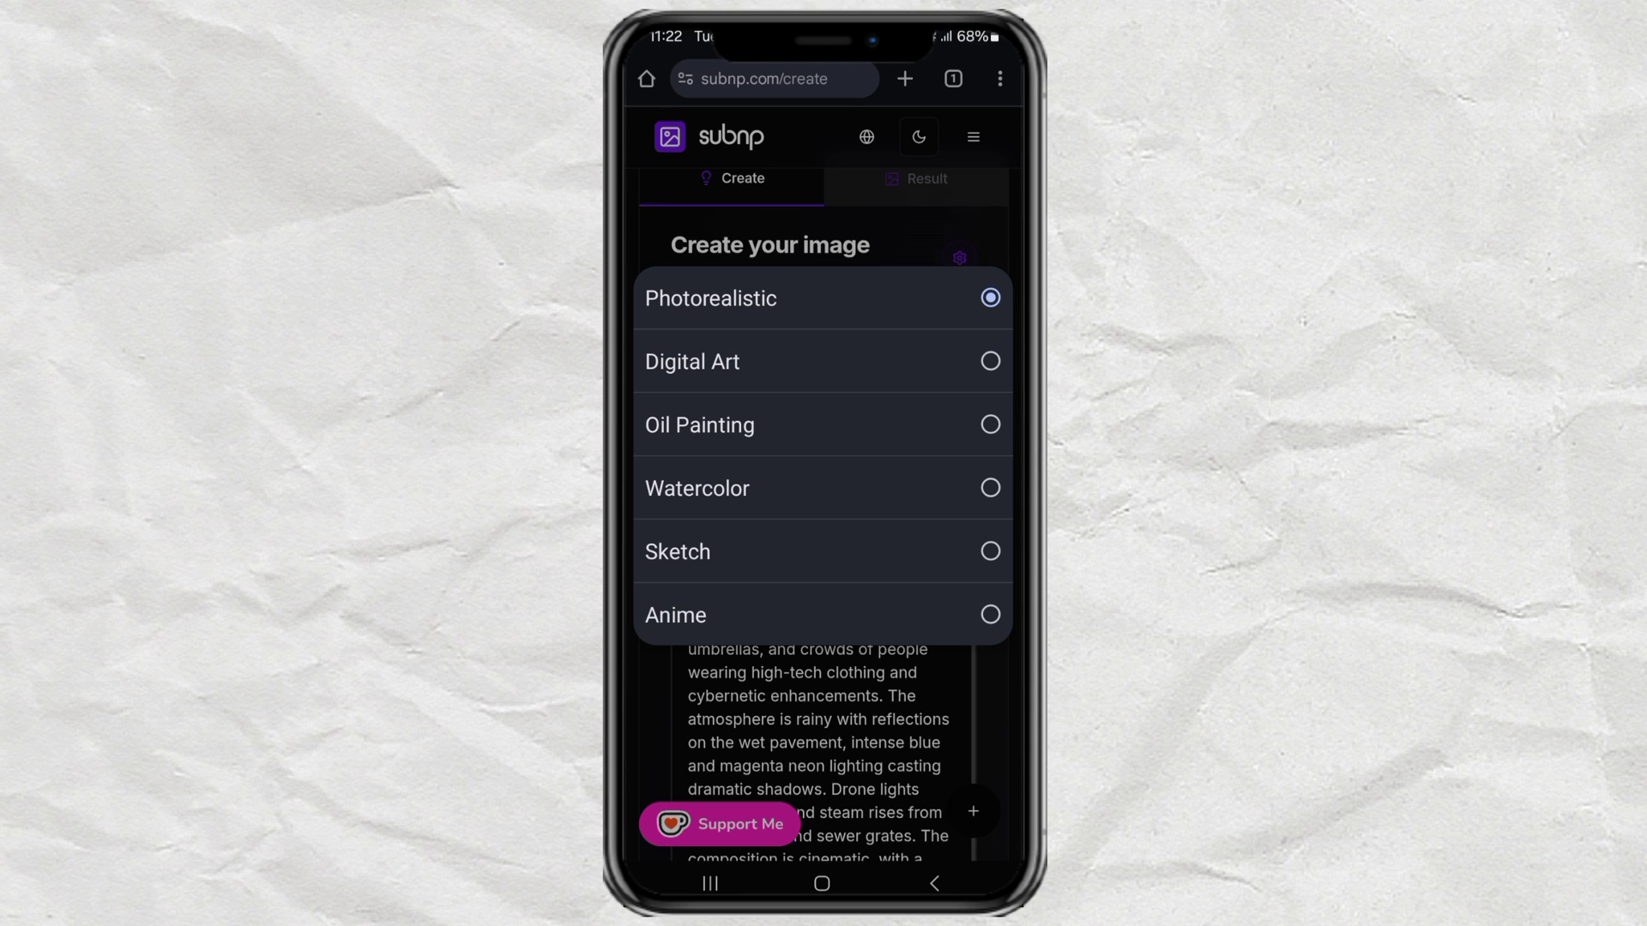
left_click(937, 301)
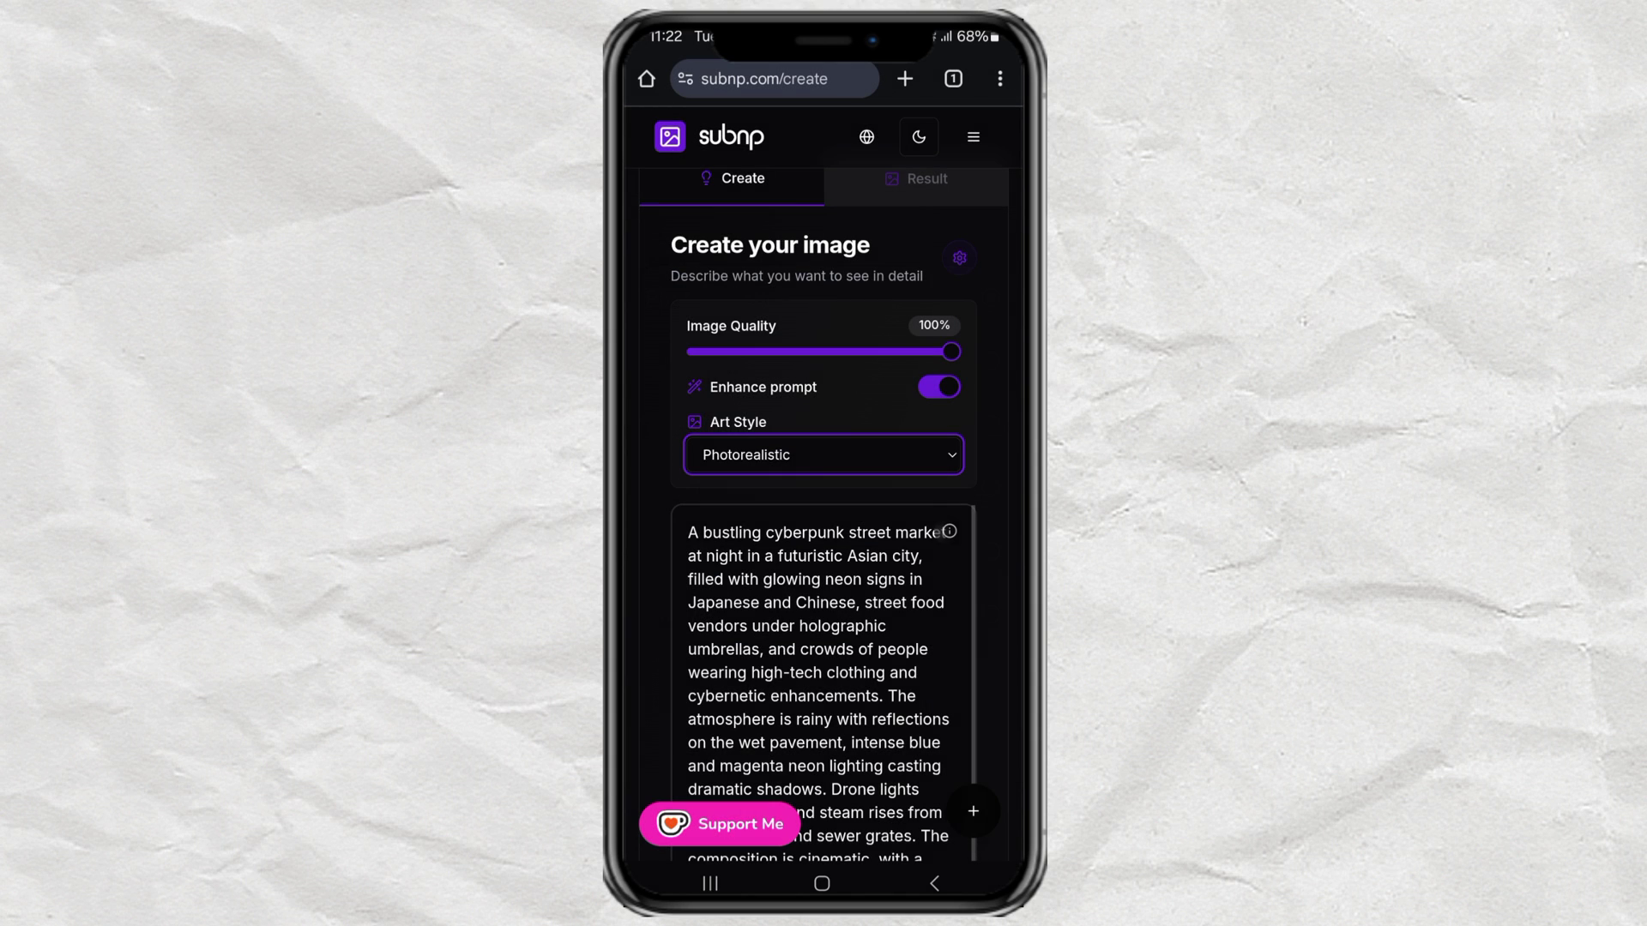
Set the aspect ratio to Landscape (4:3).
scroll(998, 417, "down", 3)
scroll(823, 459, "down", 2)
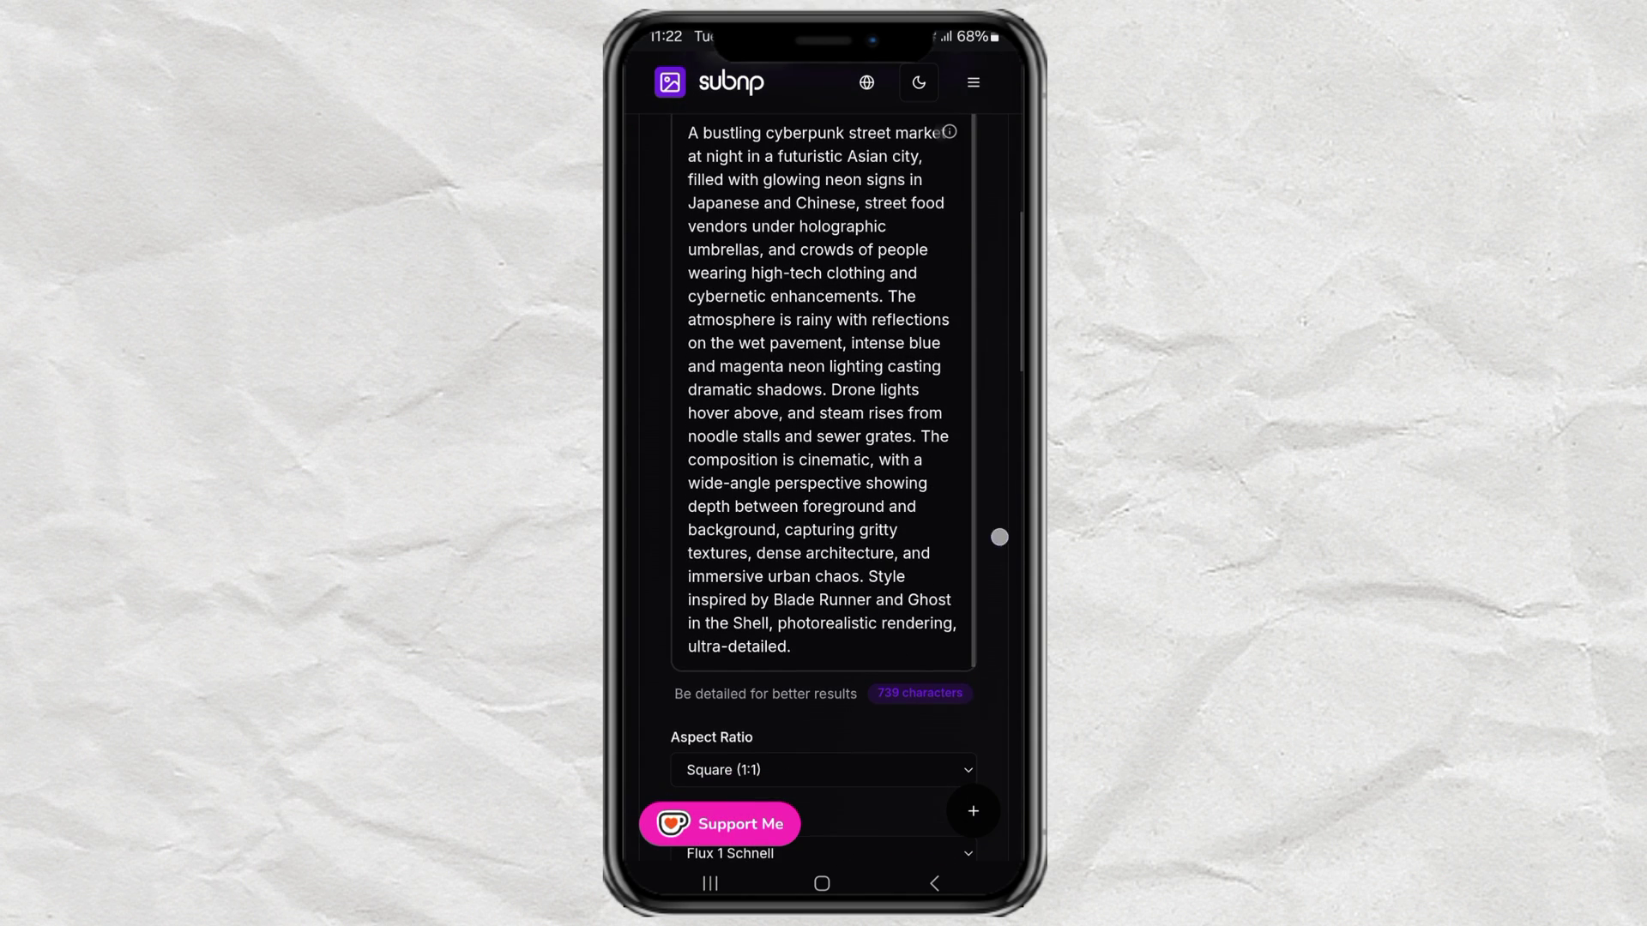
scroll(824, 459, "down", 3)
scroll(956, 515, "down", 2)
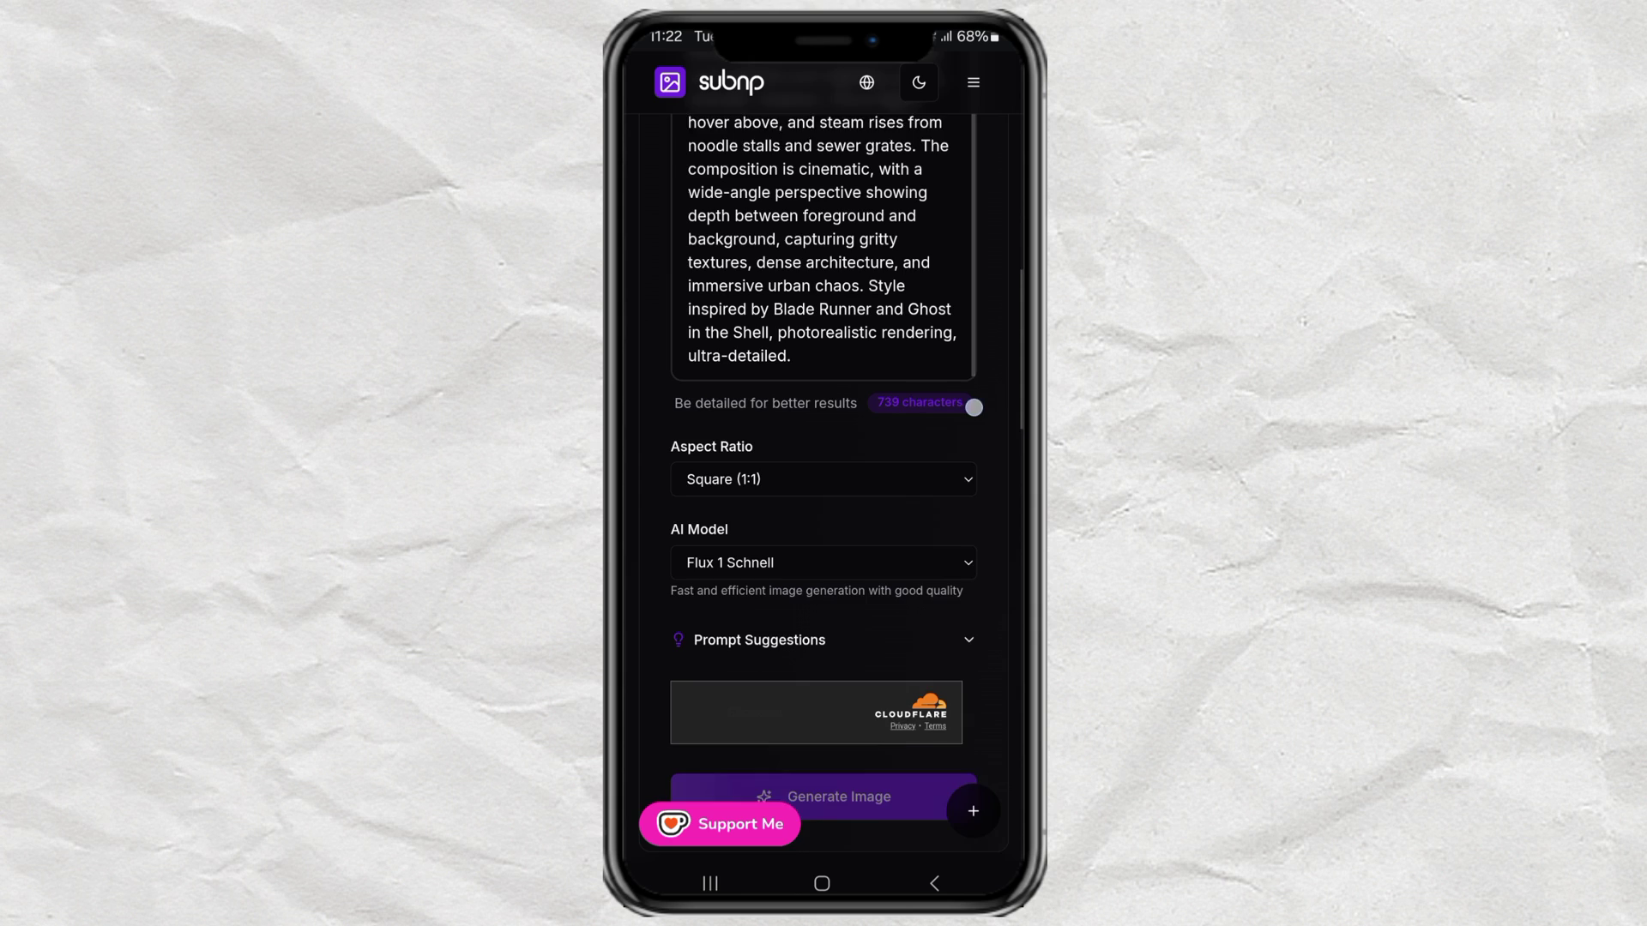
left_click(953, 432)
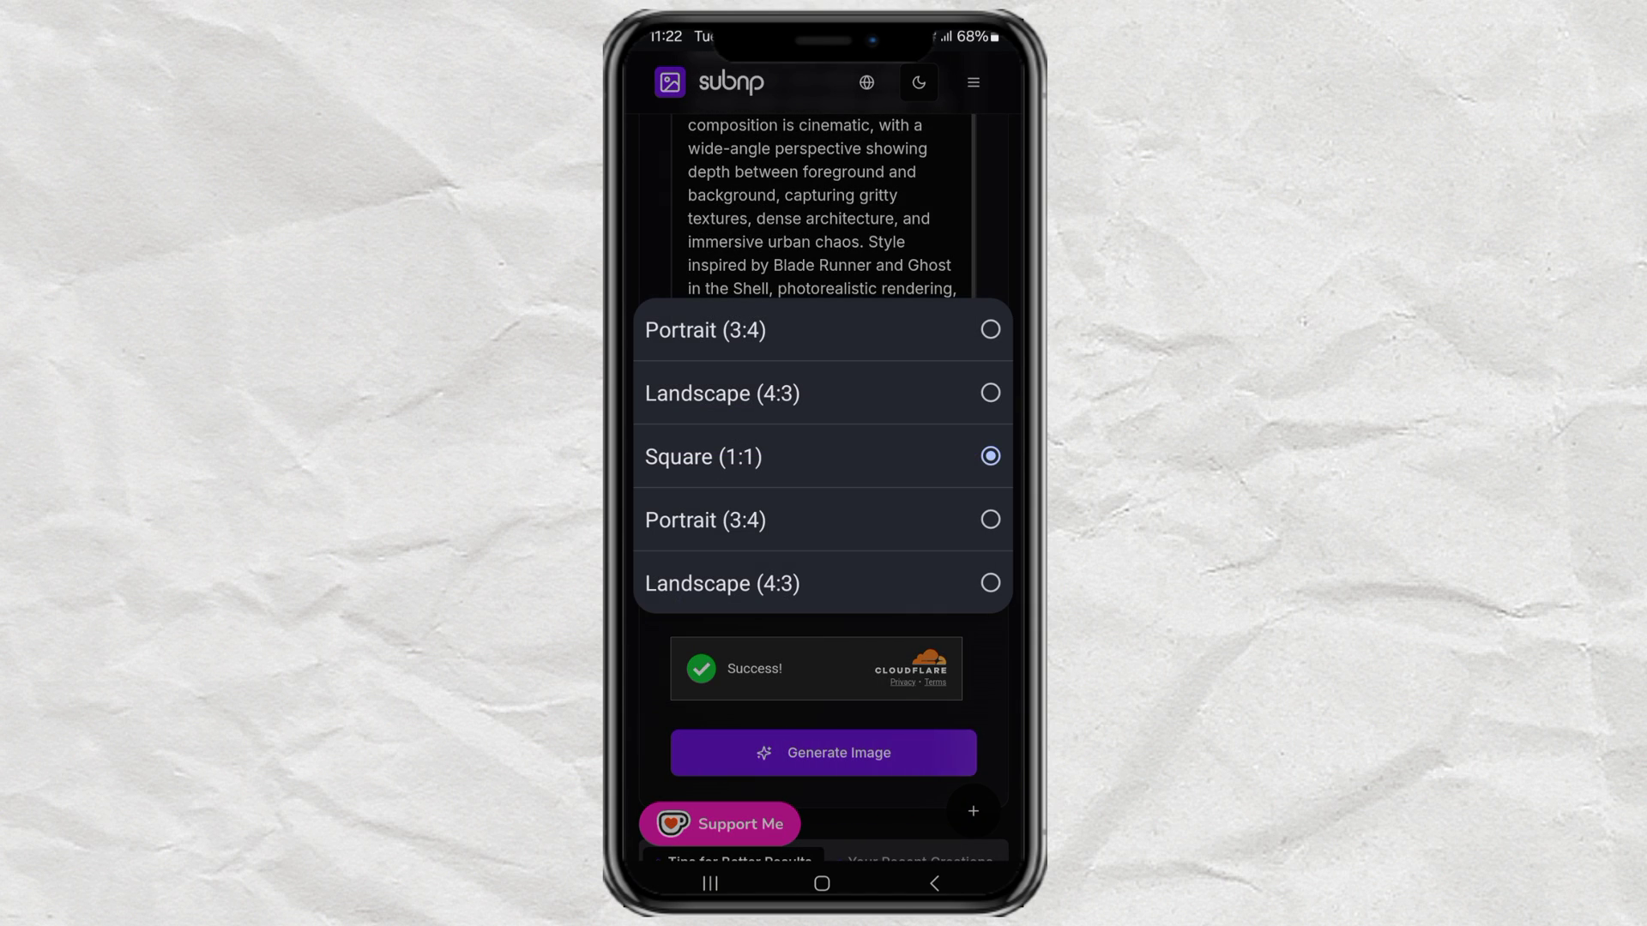
left_click(968, 395)
scroll(823, 455, "down", 1)
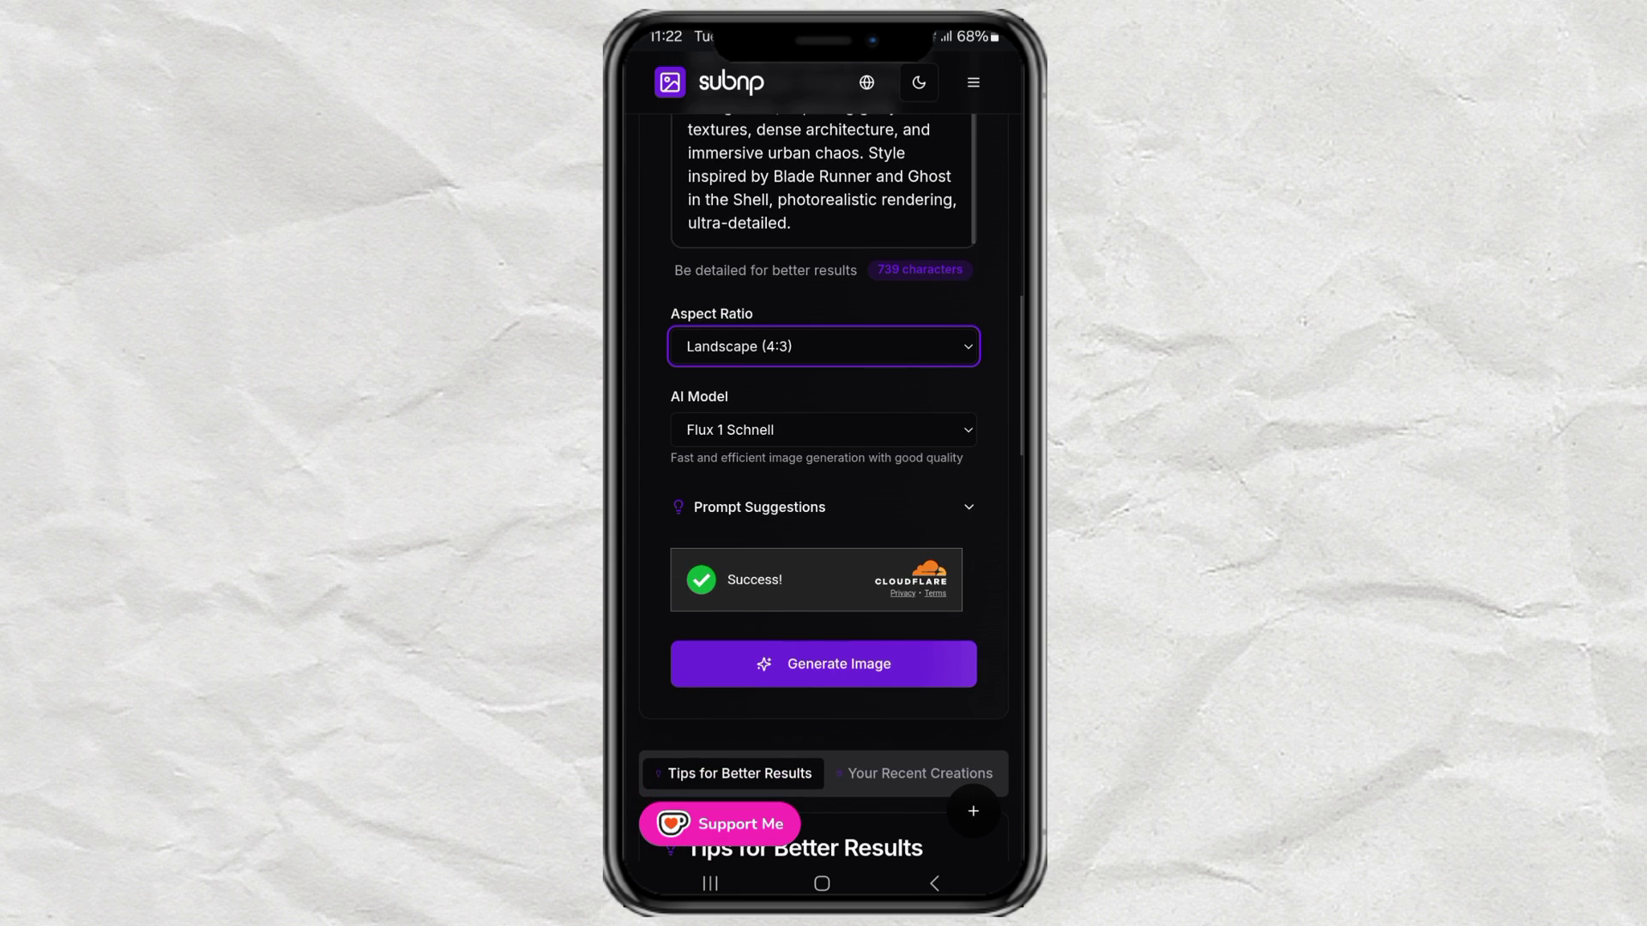
Pick Imagen 4 Ultra from the AI model list in place of Flux 1 Schnell.
left_click(967, 434)
scroll(945, 430, "down", 2)
scroll(945, 435, "down", 5)
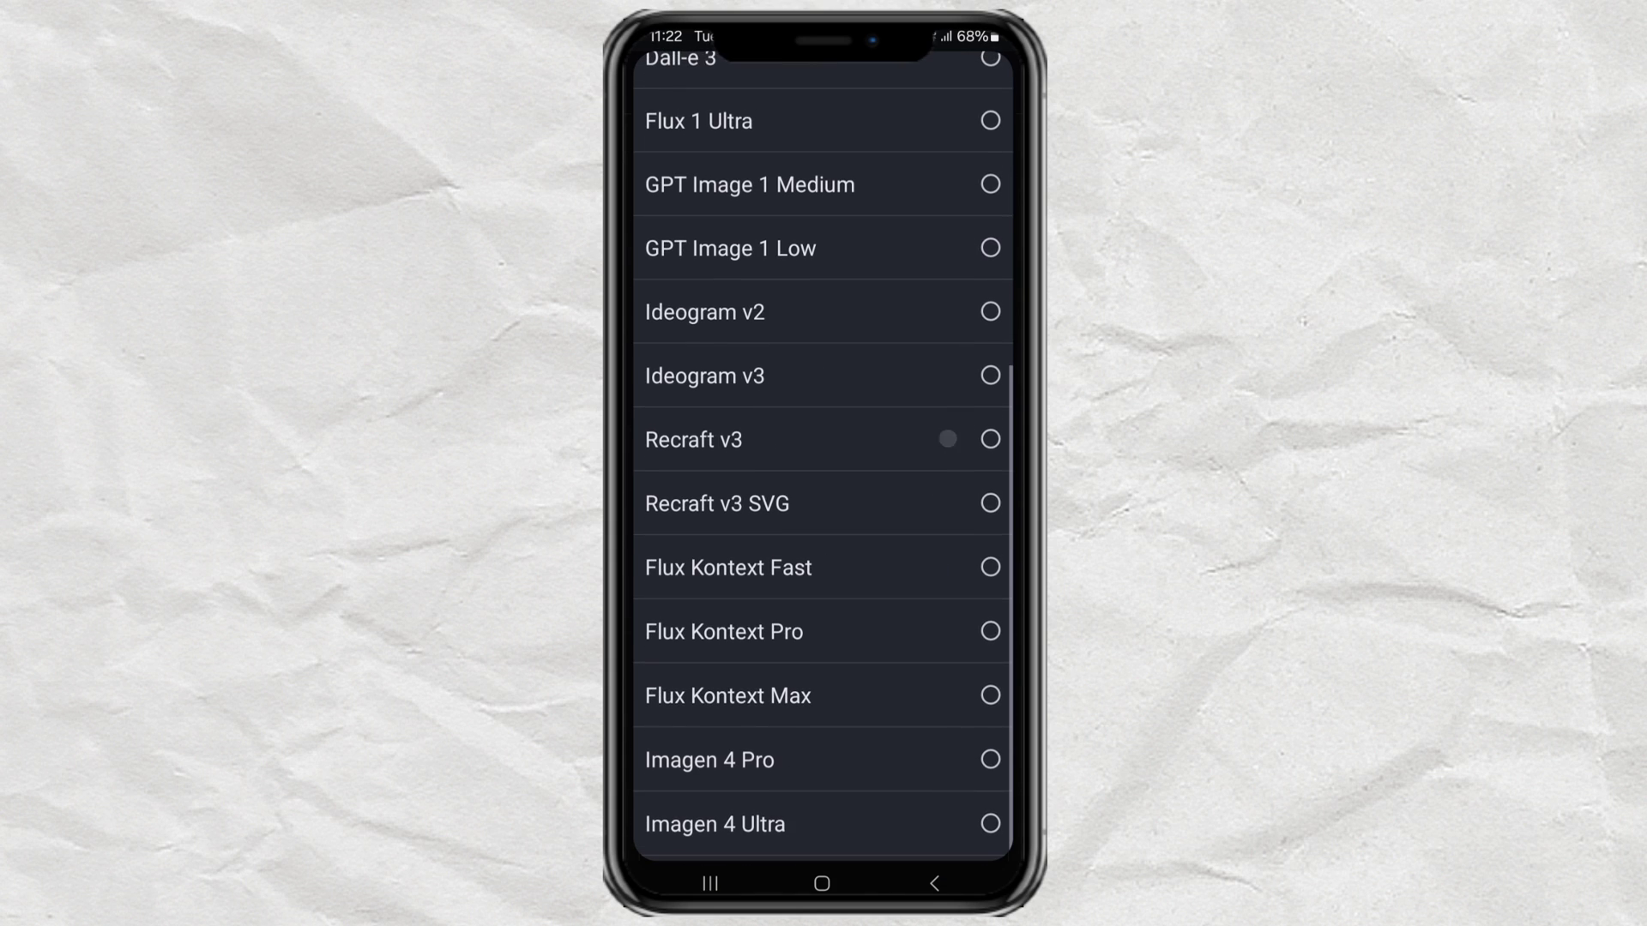
scroll(801, 632, "up", 5)
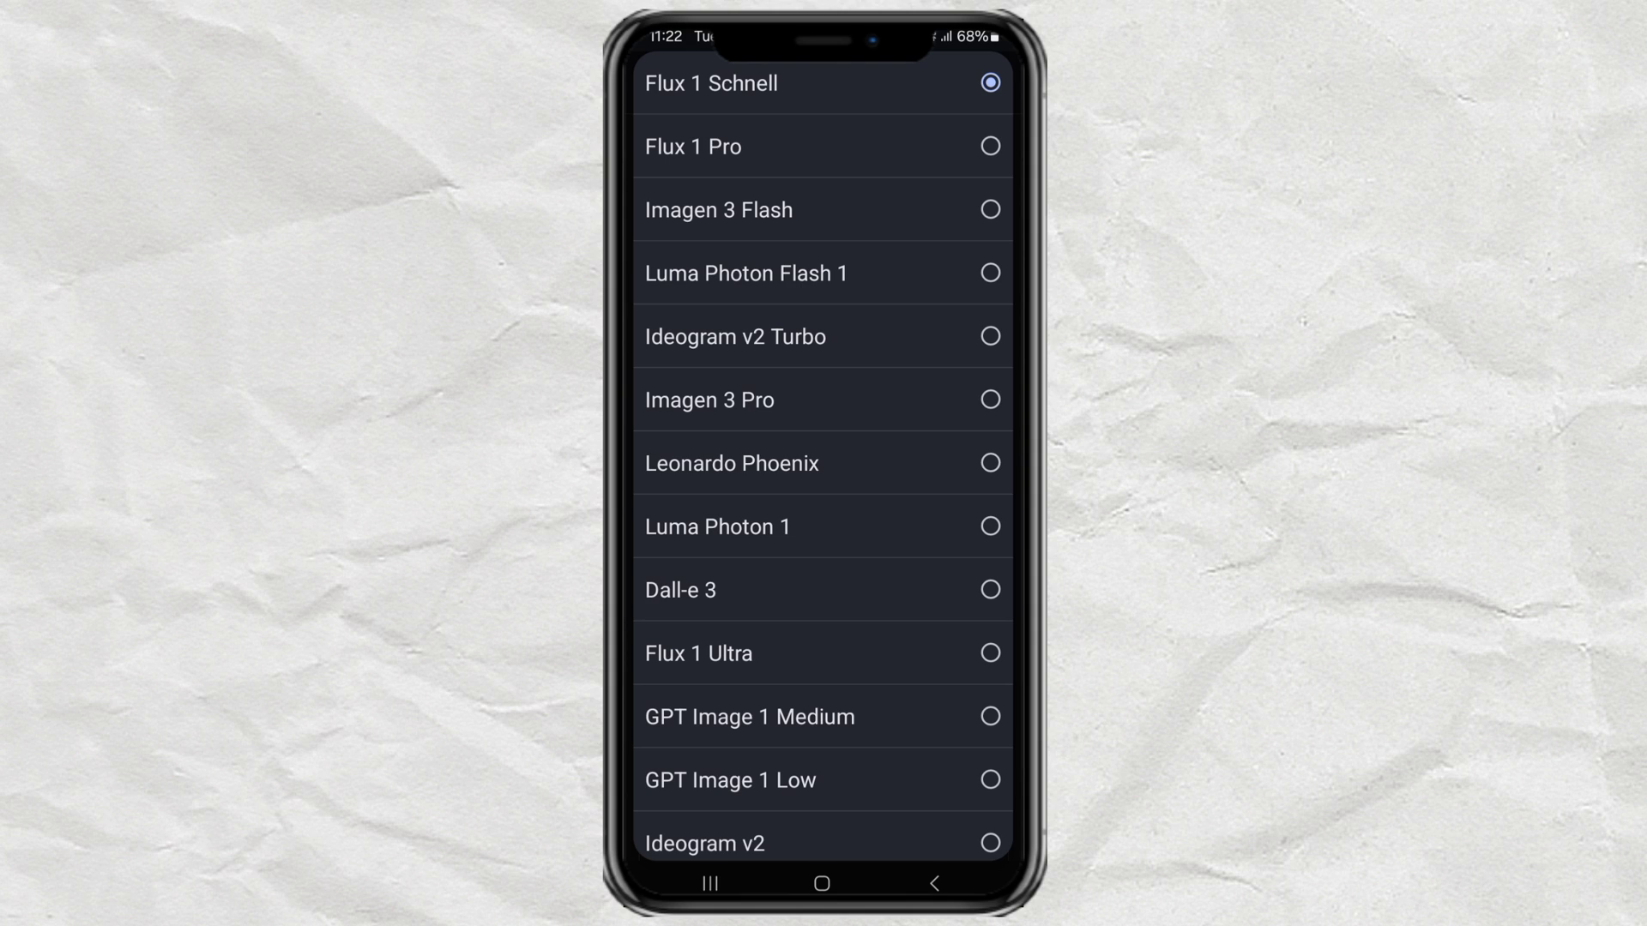
scroll(889, 547, "down", 1)
scroll(952, 364, "down", 3)
scroll(941, 481, "down", 2)
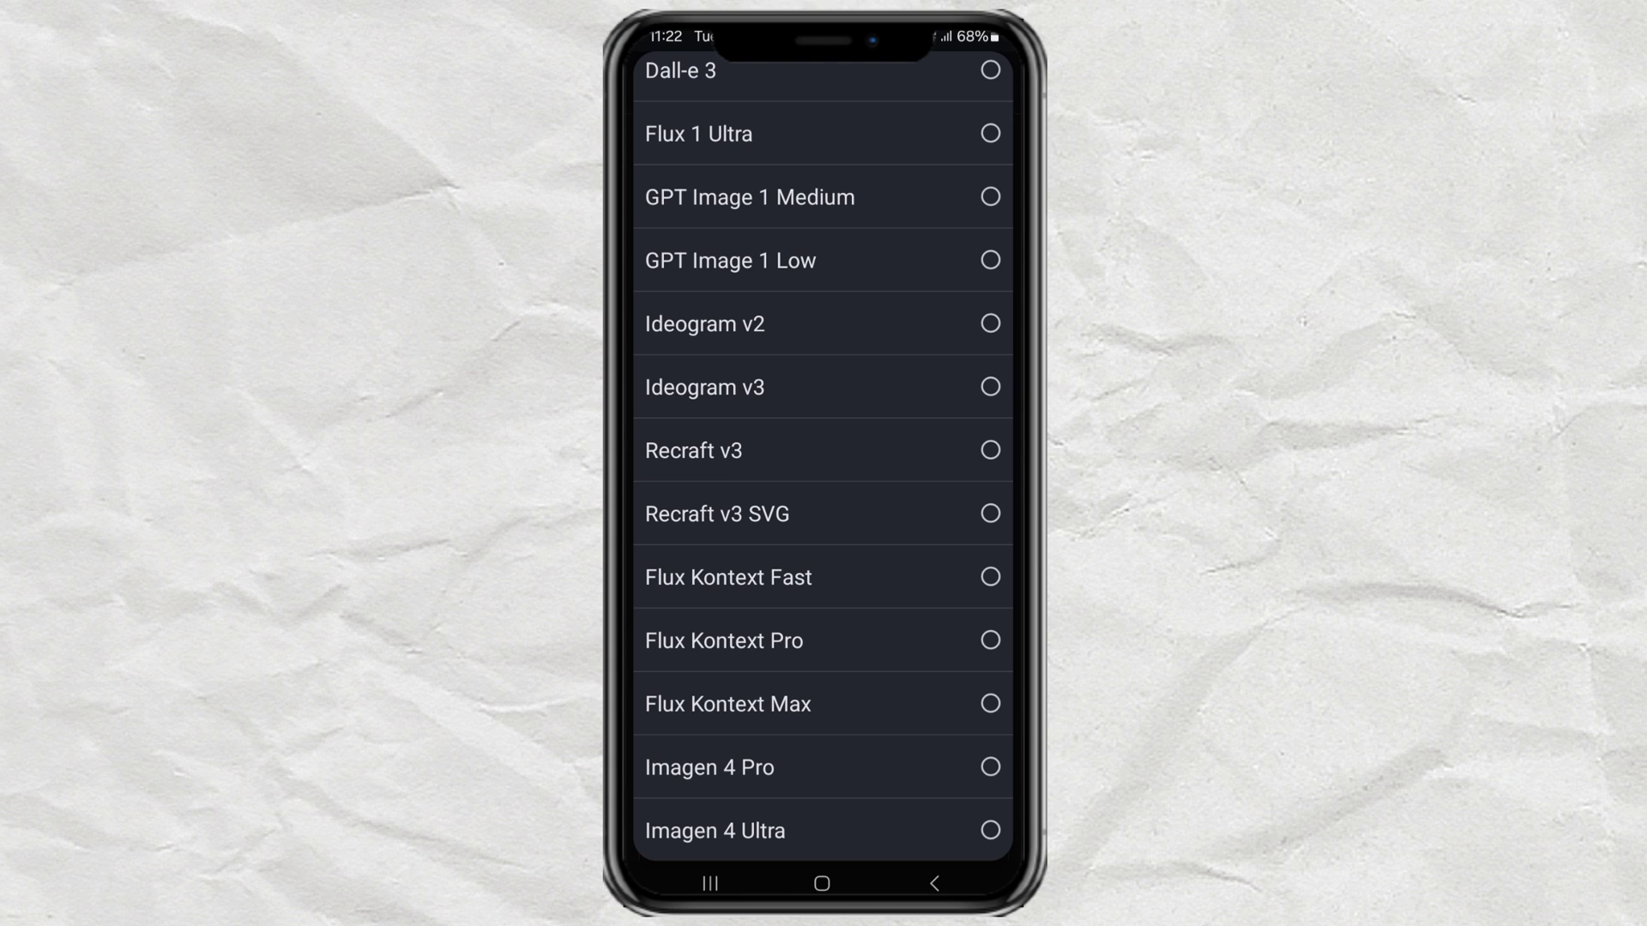
left_click(893, 835)
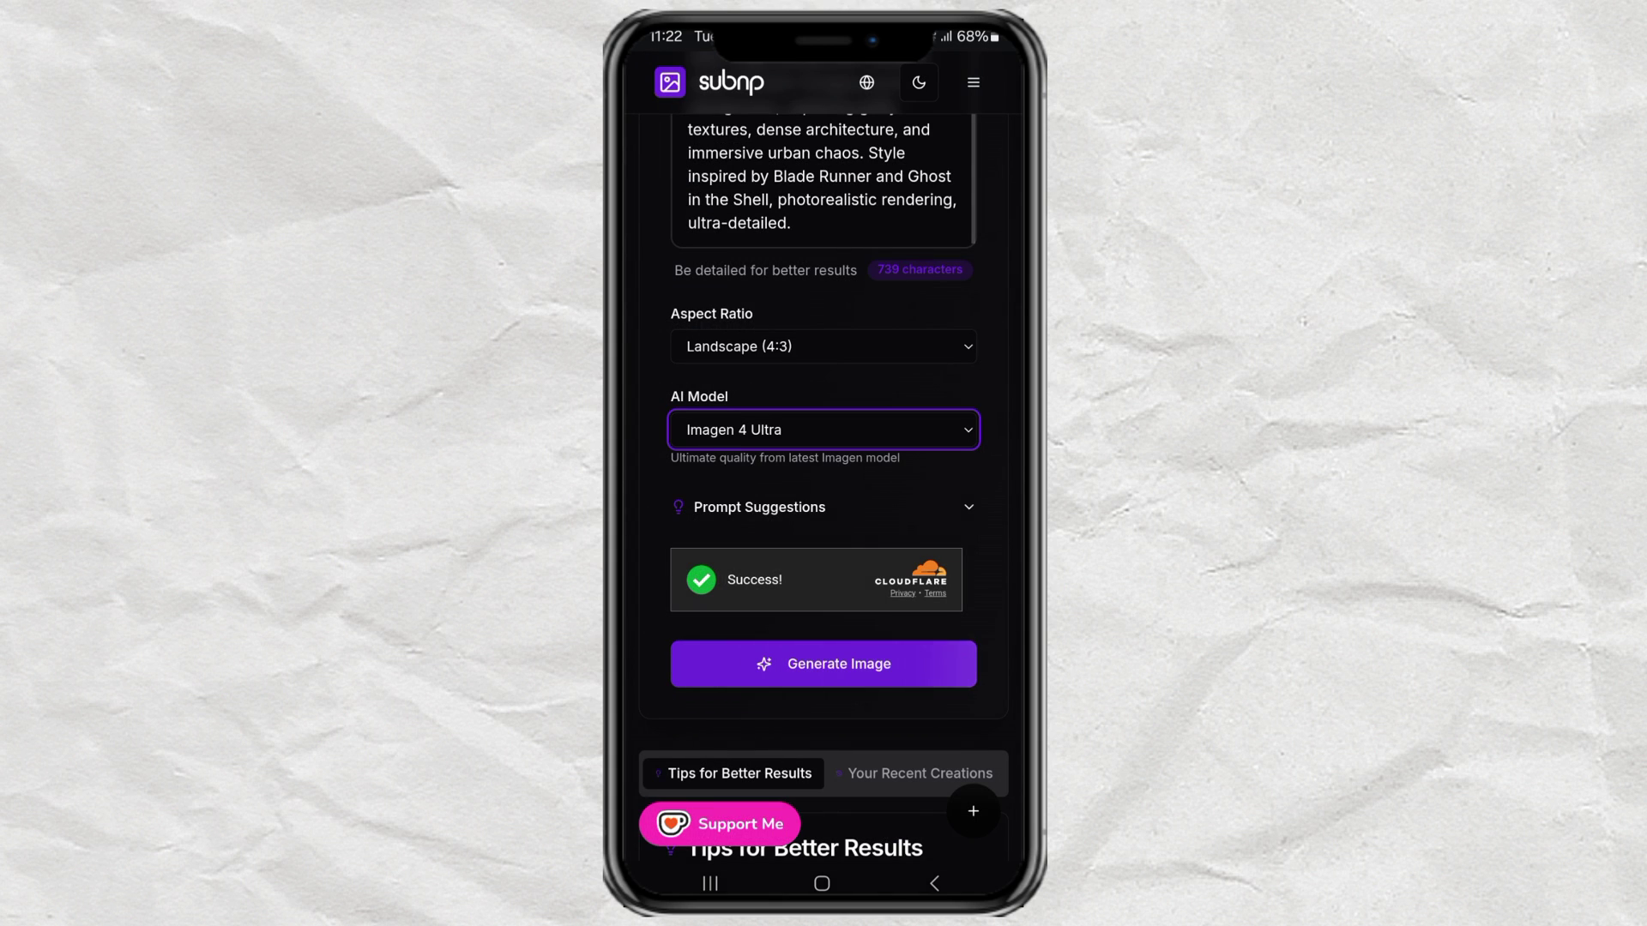
Review the generated cyberpunk market result and download the full-resolution 300 KB image.
scroll(969, 368, "down", 2)
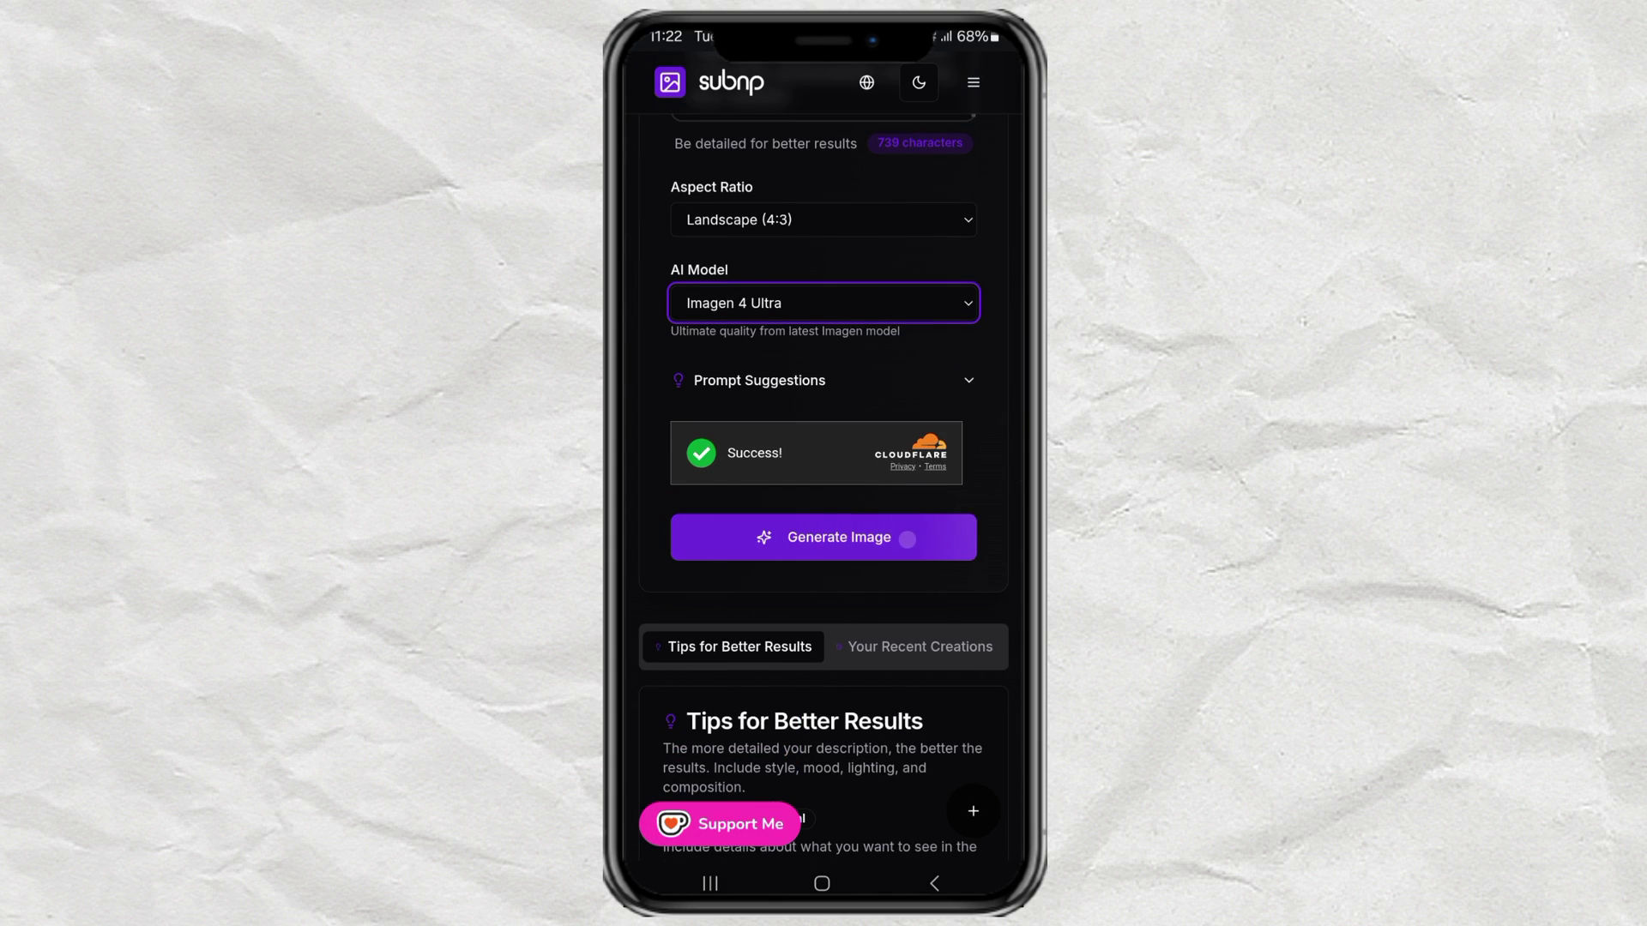
scroll(823, 463, "down", 10)
scroll(824, 463, "up", 10)
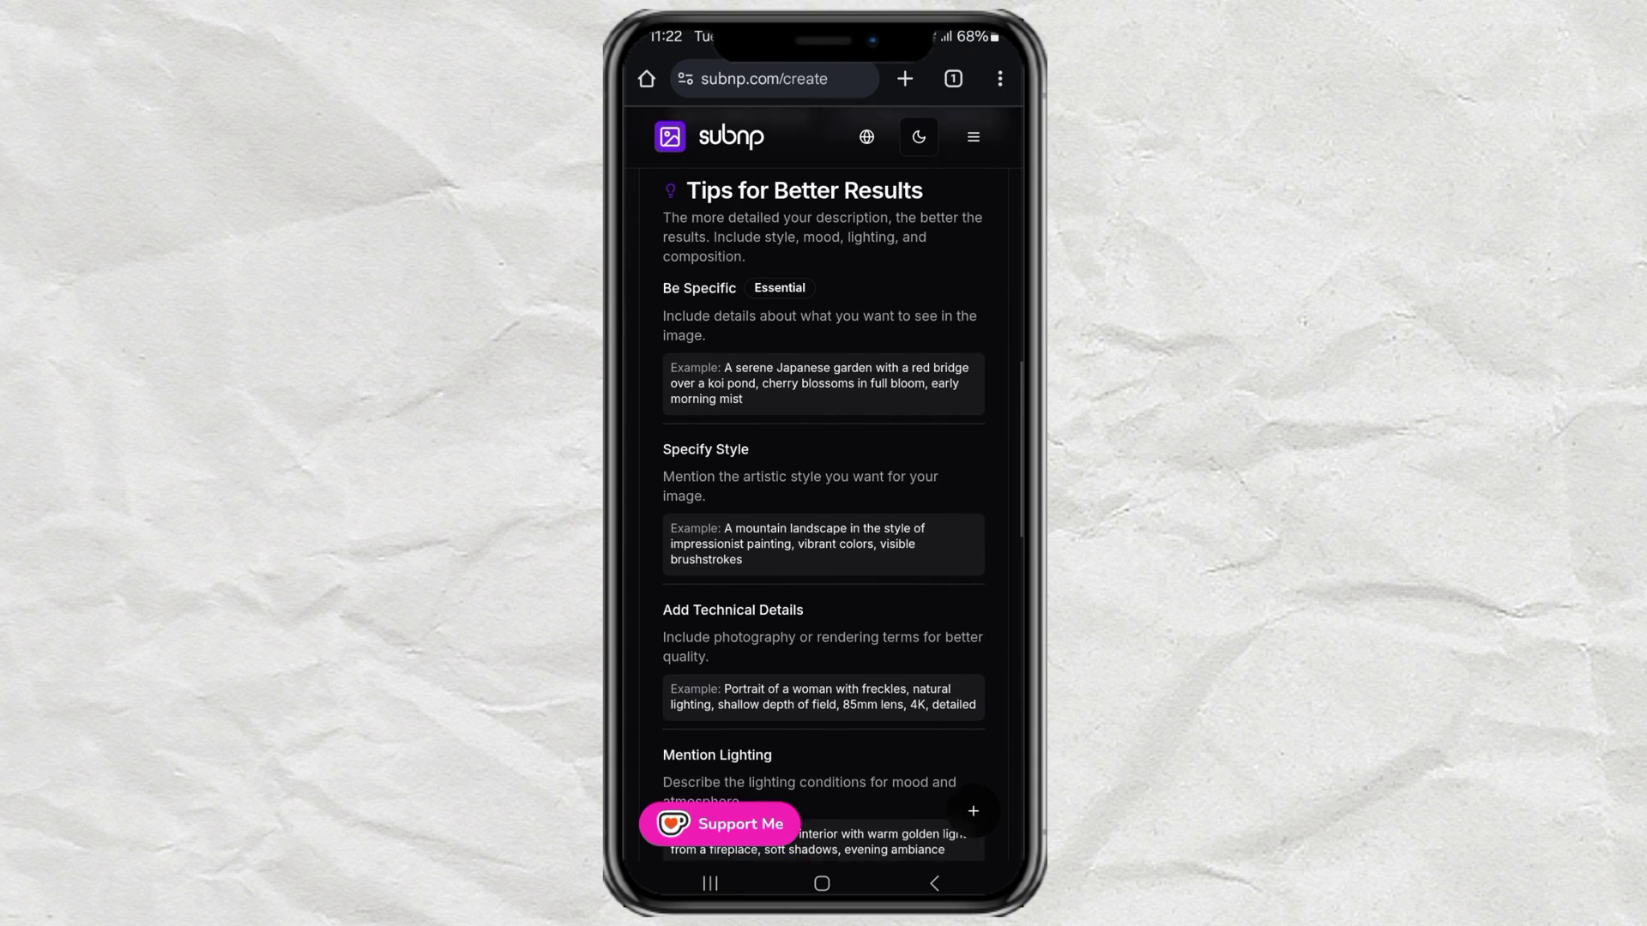
scroll(823, 463, "up", 2)
scroll(823, 463, "up", 2)
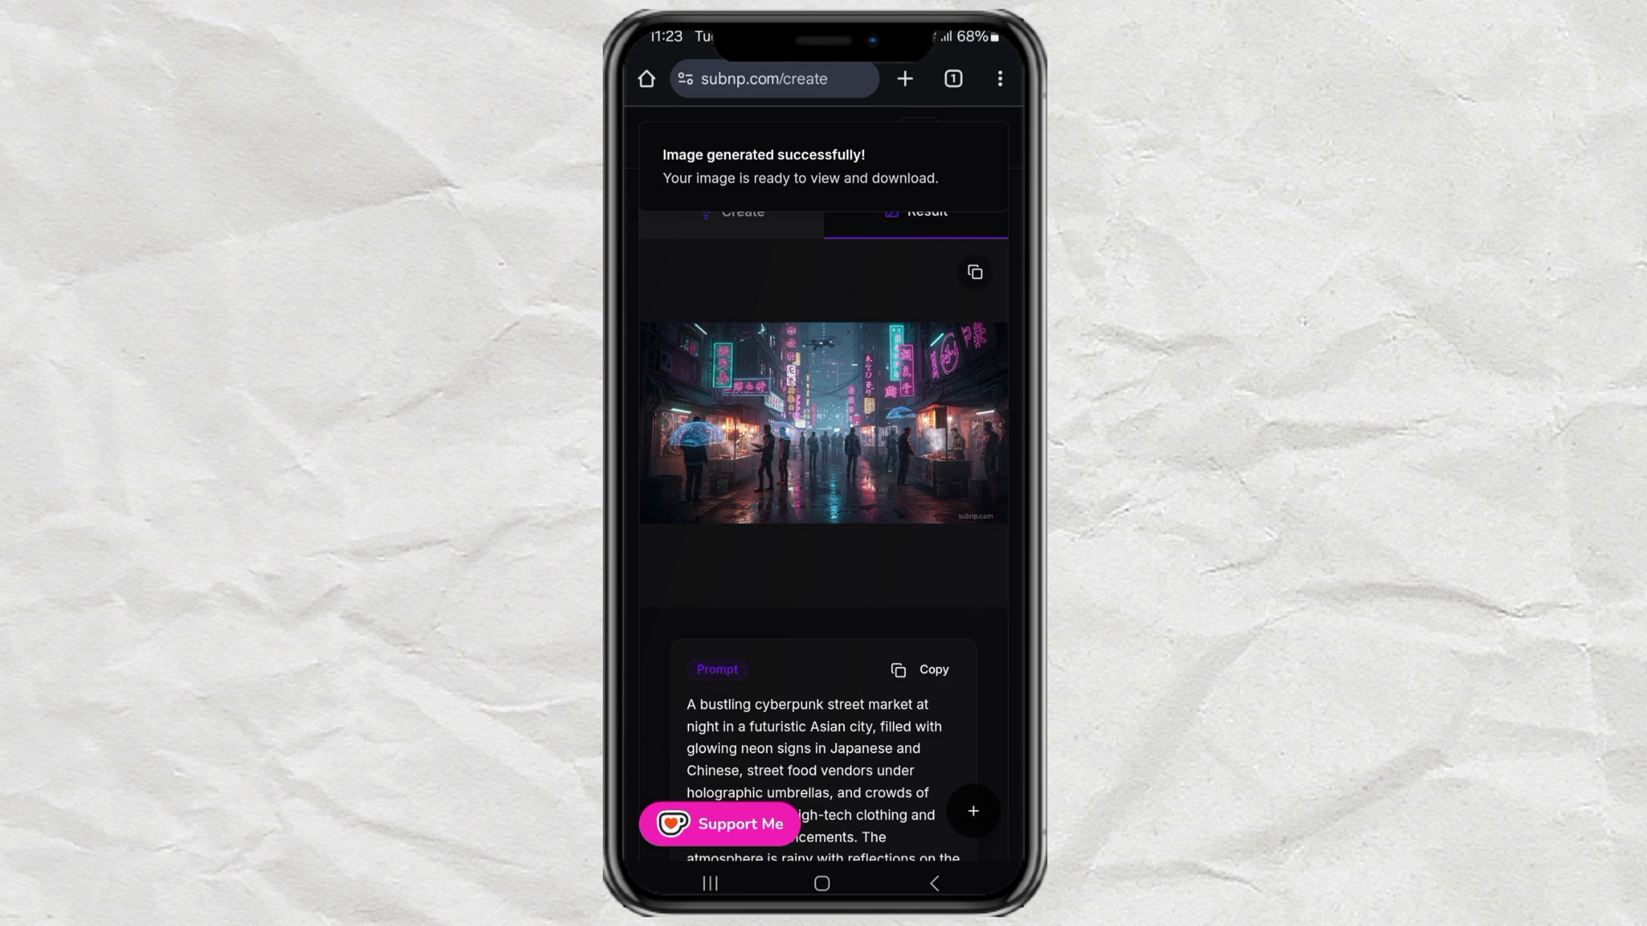
scroll(966, 598, "down", 5)
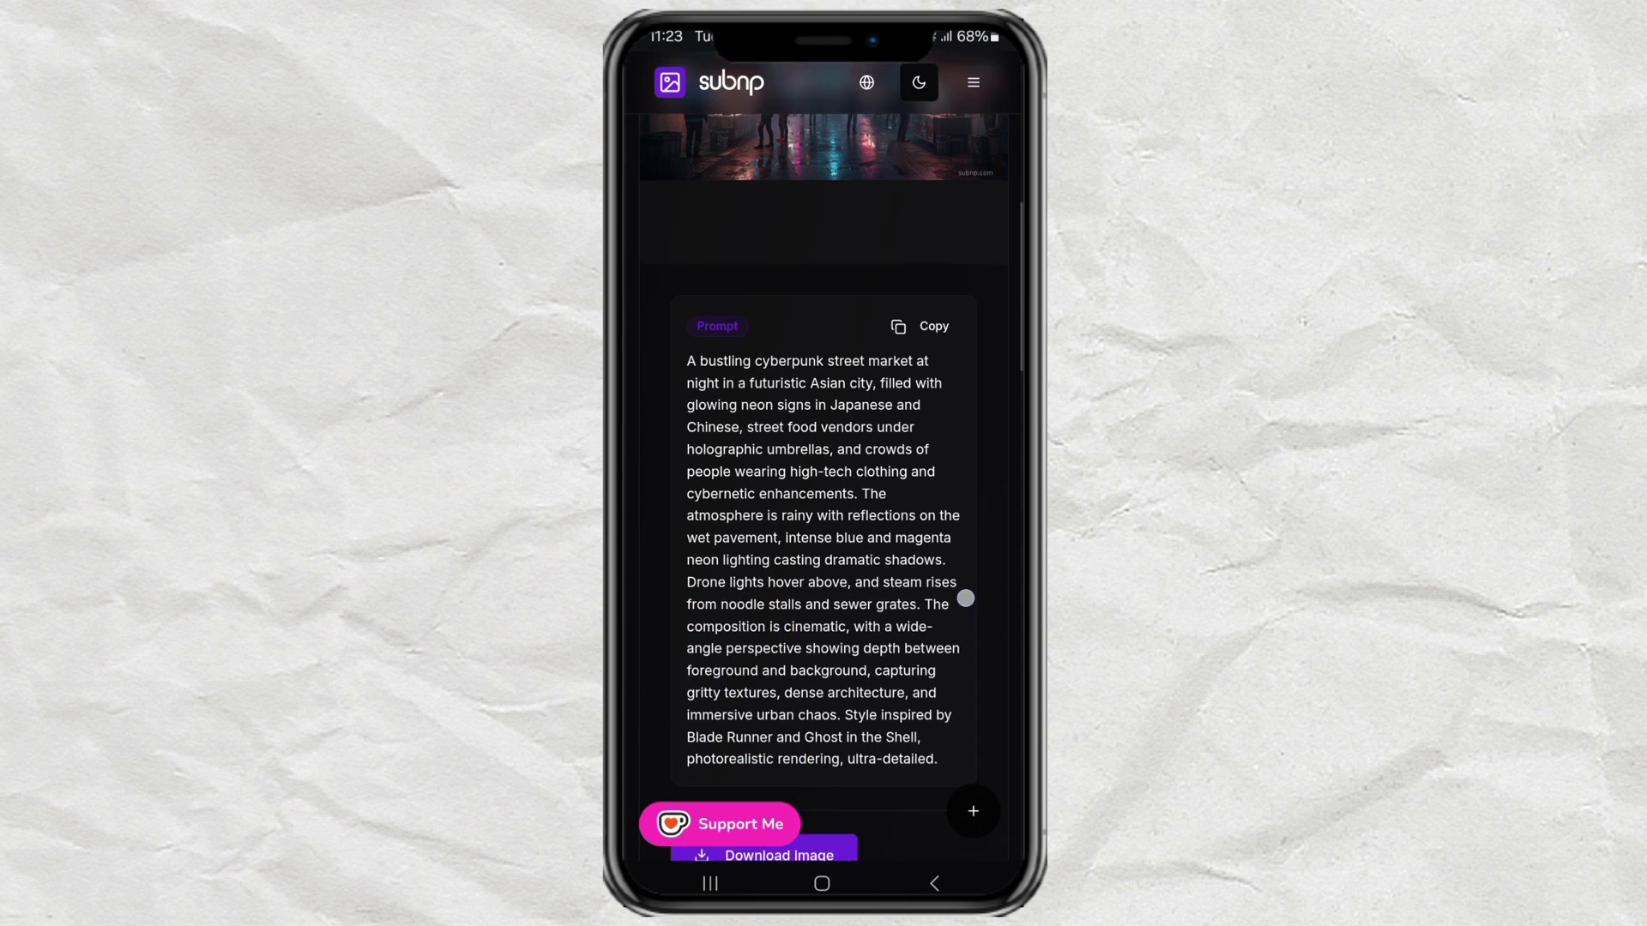
scroll(966, 597, "down", 3)
scroll(955, 595, "down", 1)
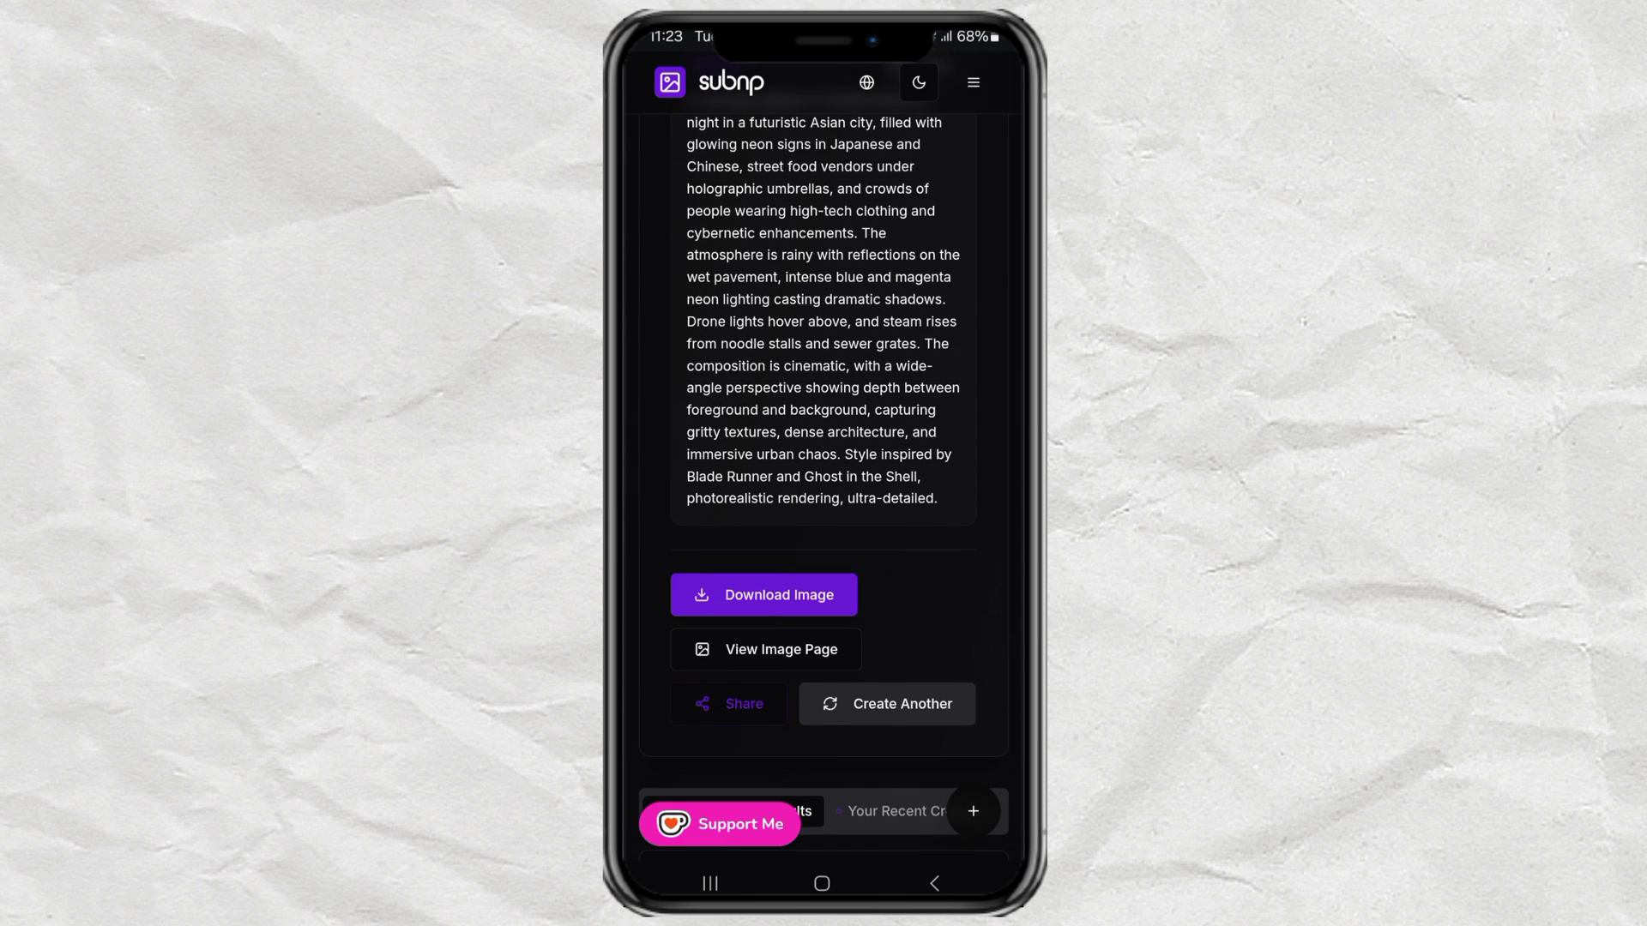
left_click(816, 595)
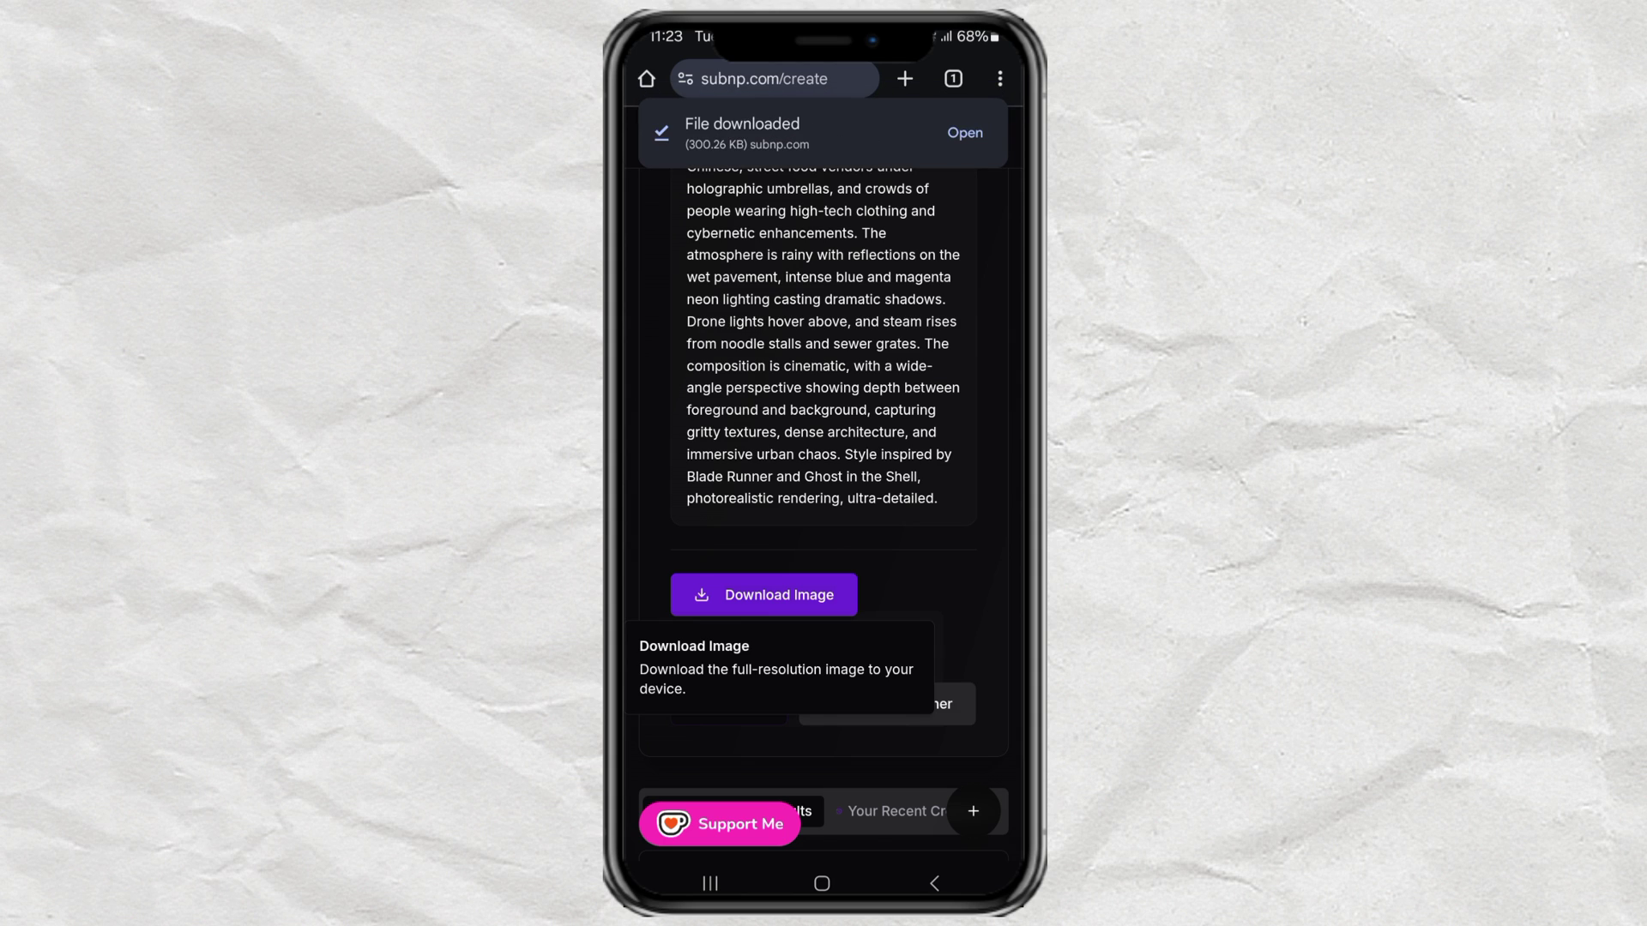
Open the downloaded 1408×768 image and zoom in on the umbrella figure.
left_click(965, 132)
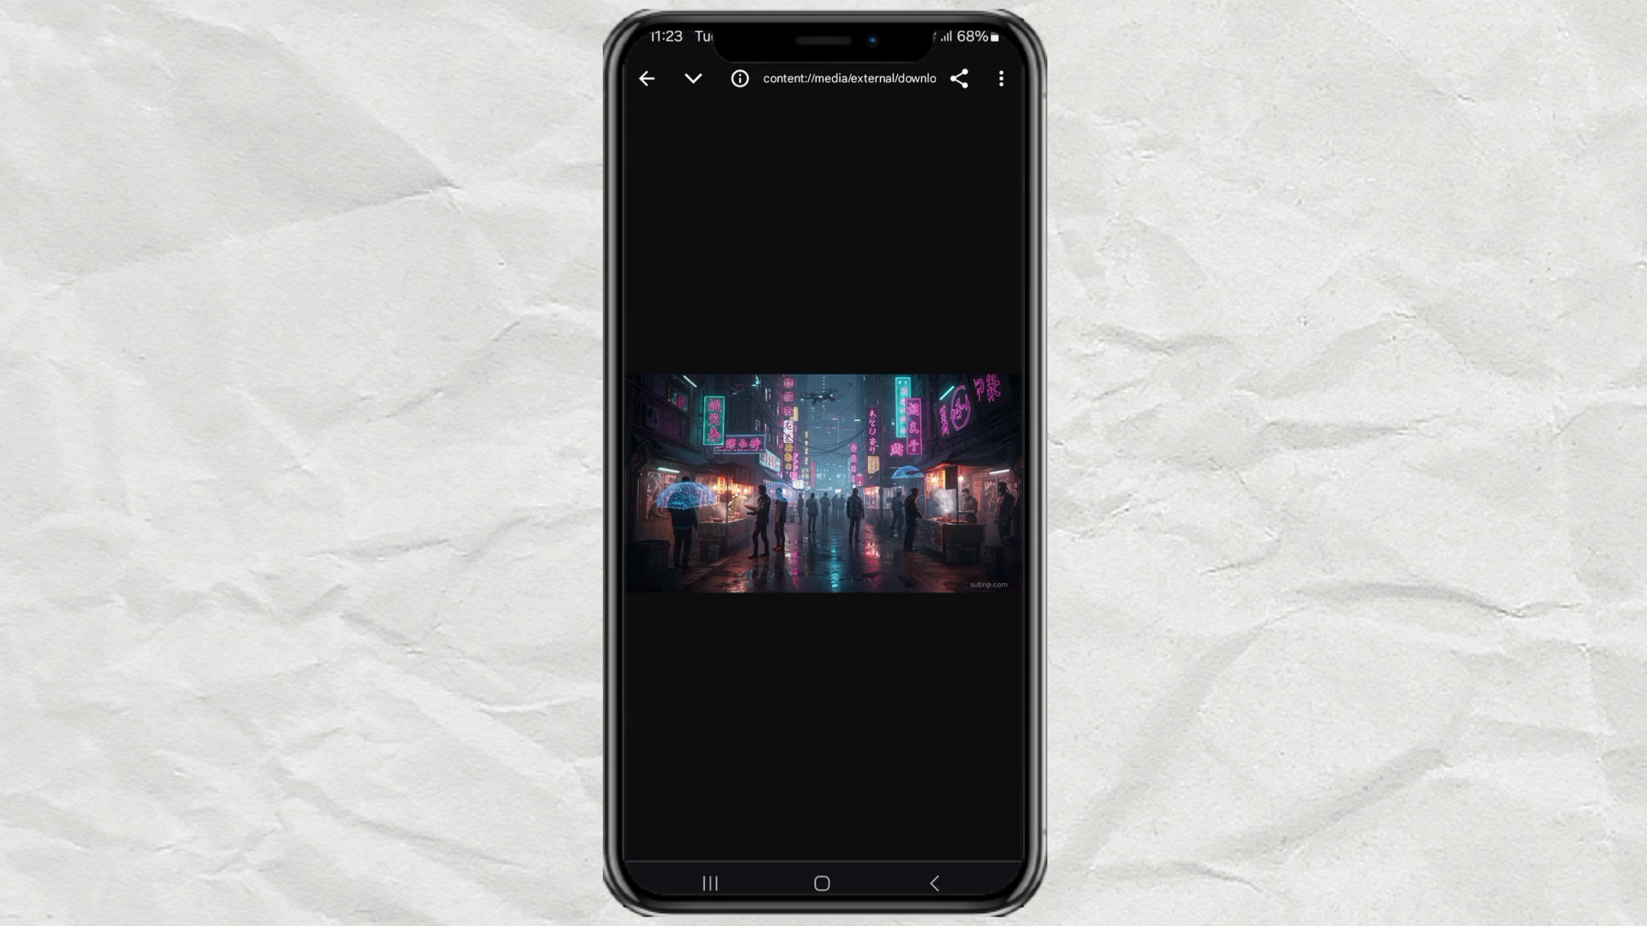
mouse_move(750, 629)
left_mouse_down()
mouse_move(758, 771)
mouse_move(841, 698)
left_mouse_up()
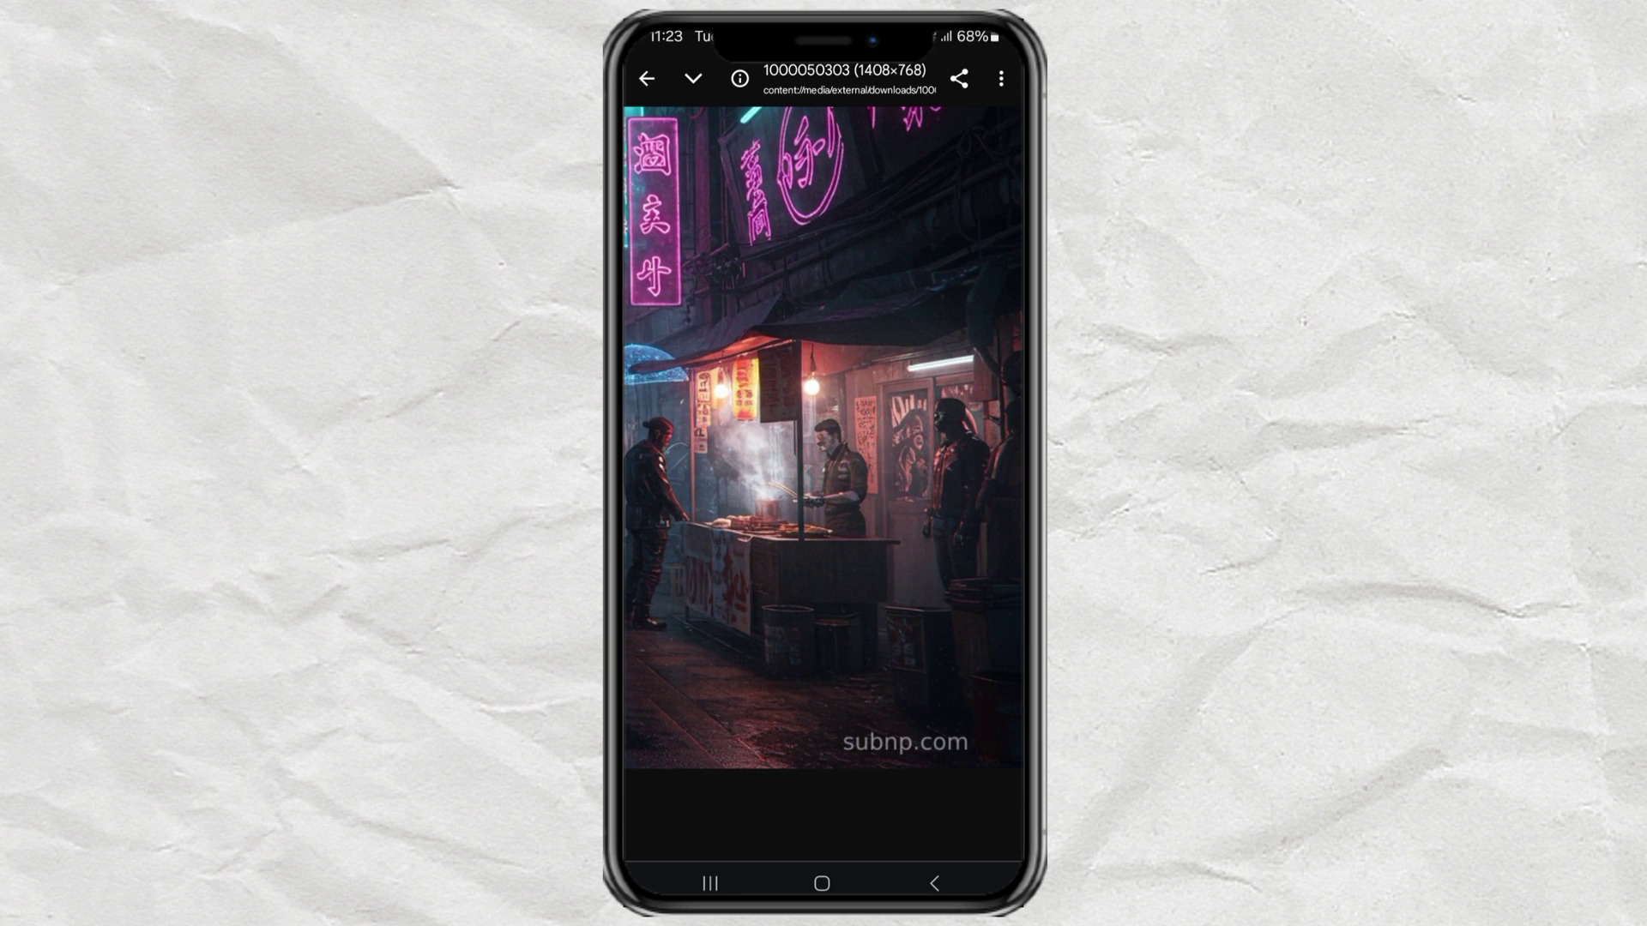
left_click_drag(1015, 680, 809, 673)
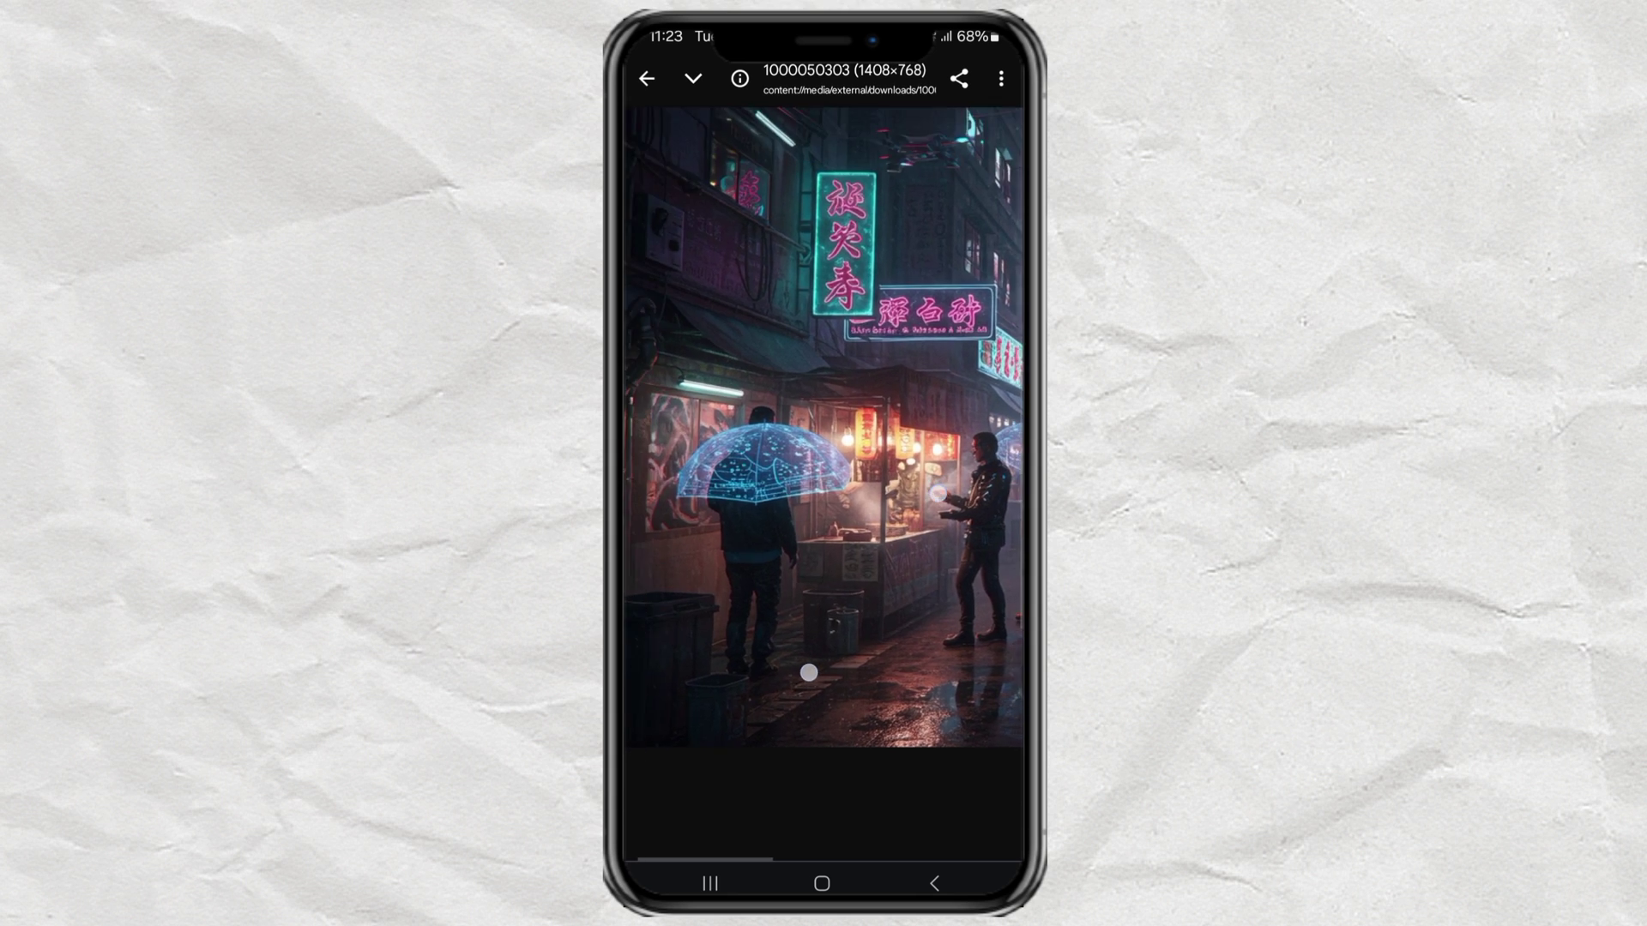
scroll(809, 672, "down", 5)
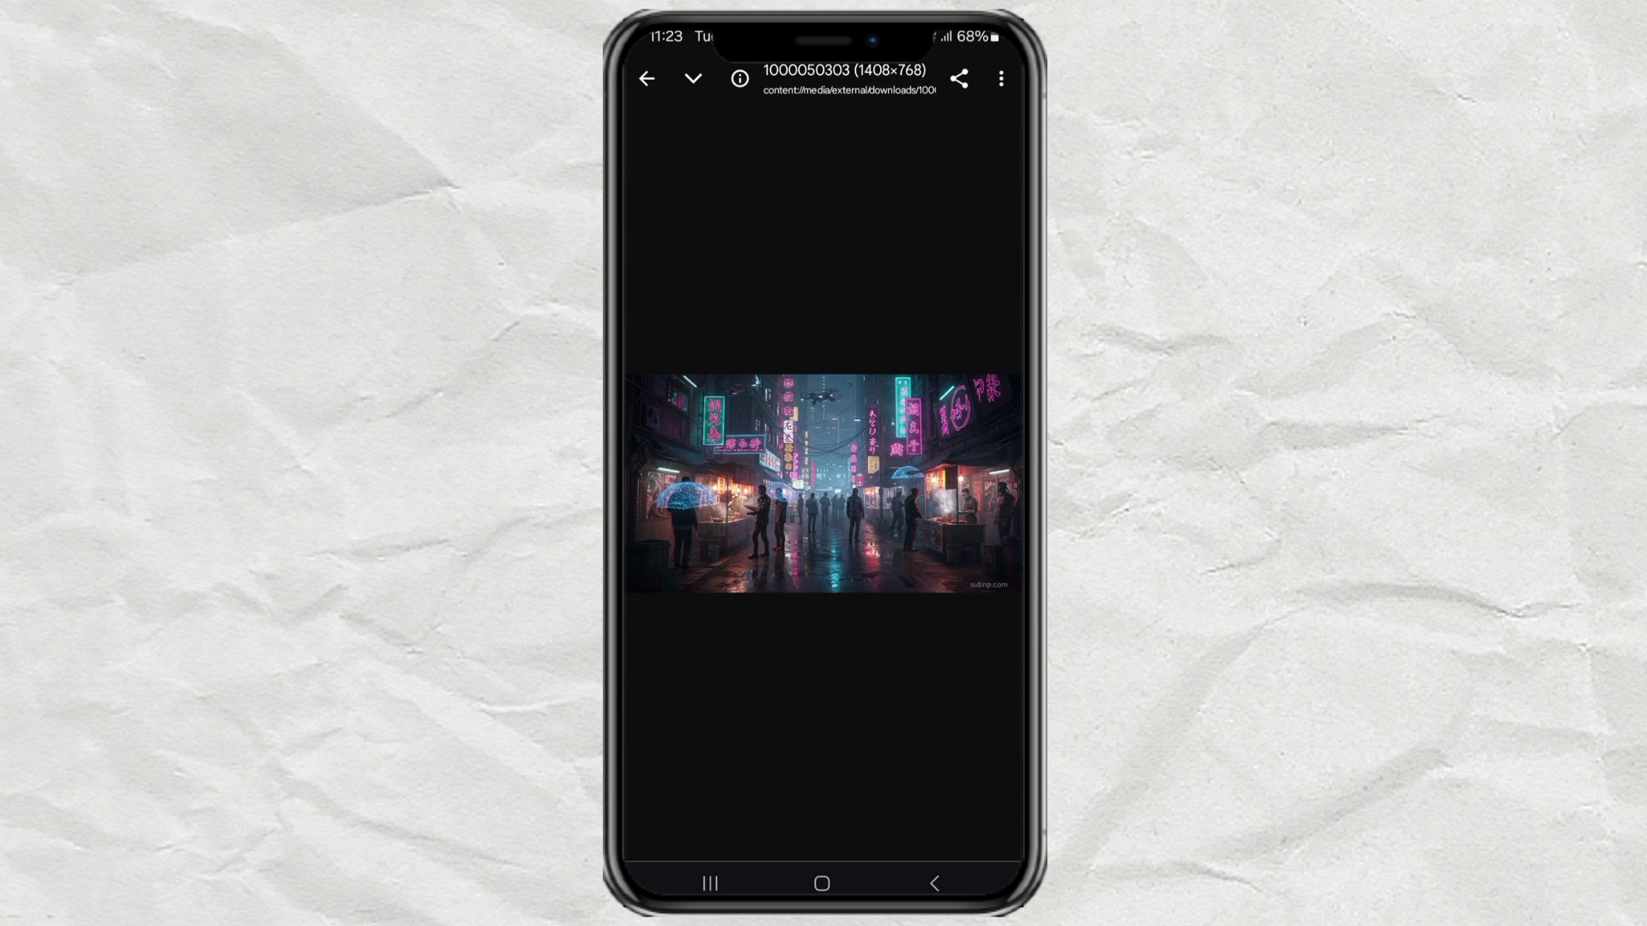
Close the image viewer and scroll back up to the generated image on subnp.com/create.
left_click(647, 78)
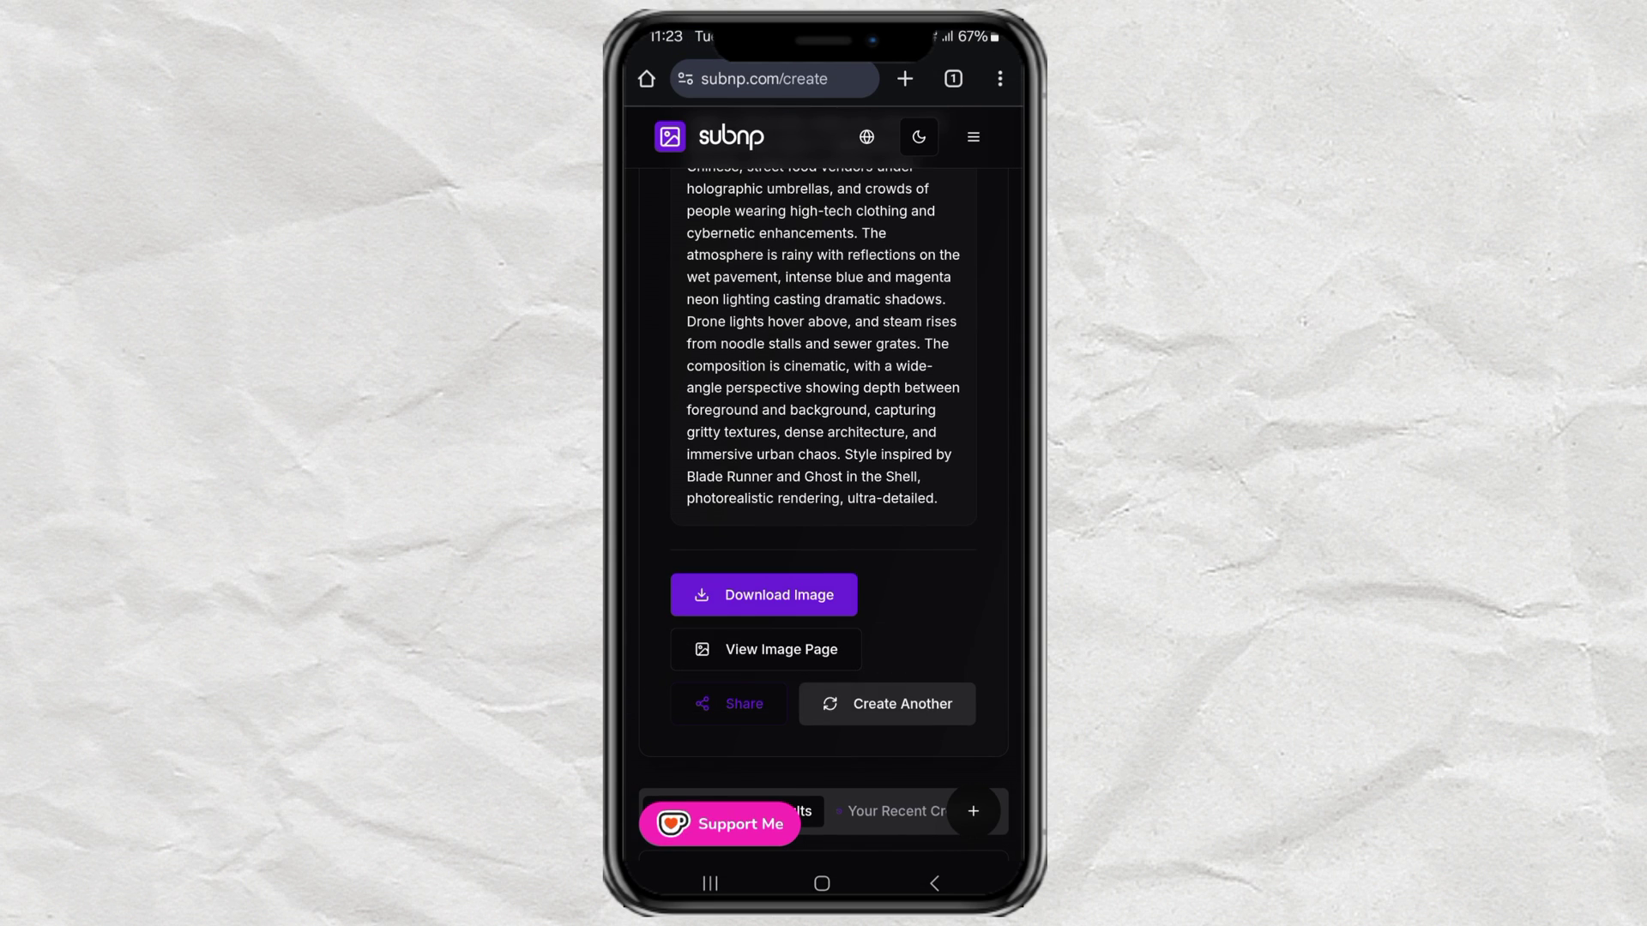
scroll(823, 429, "up", 6)
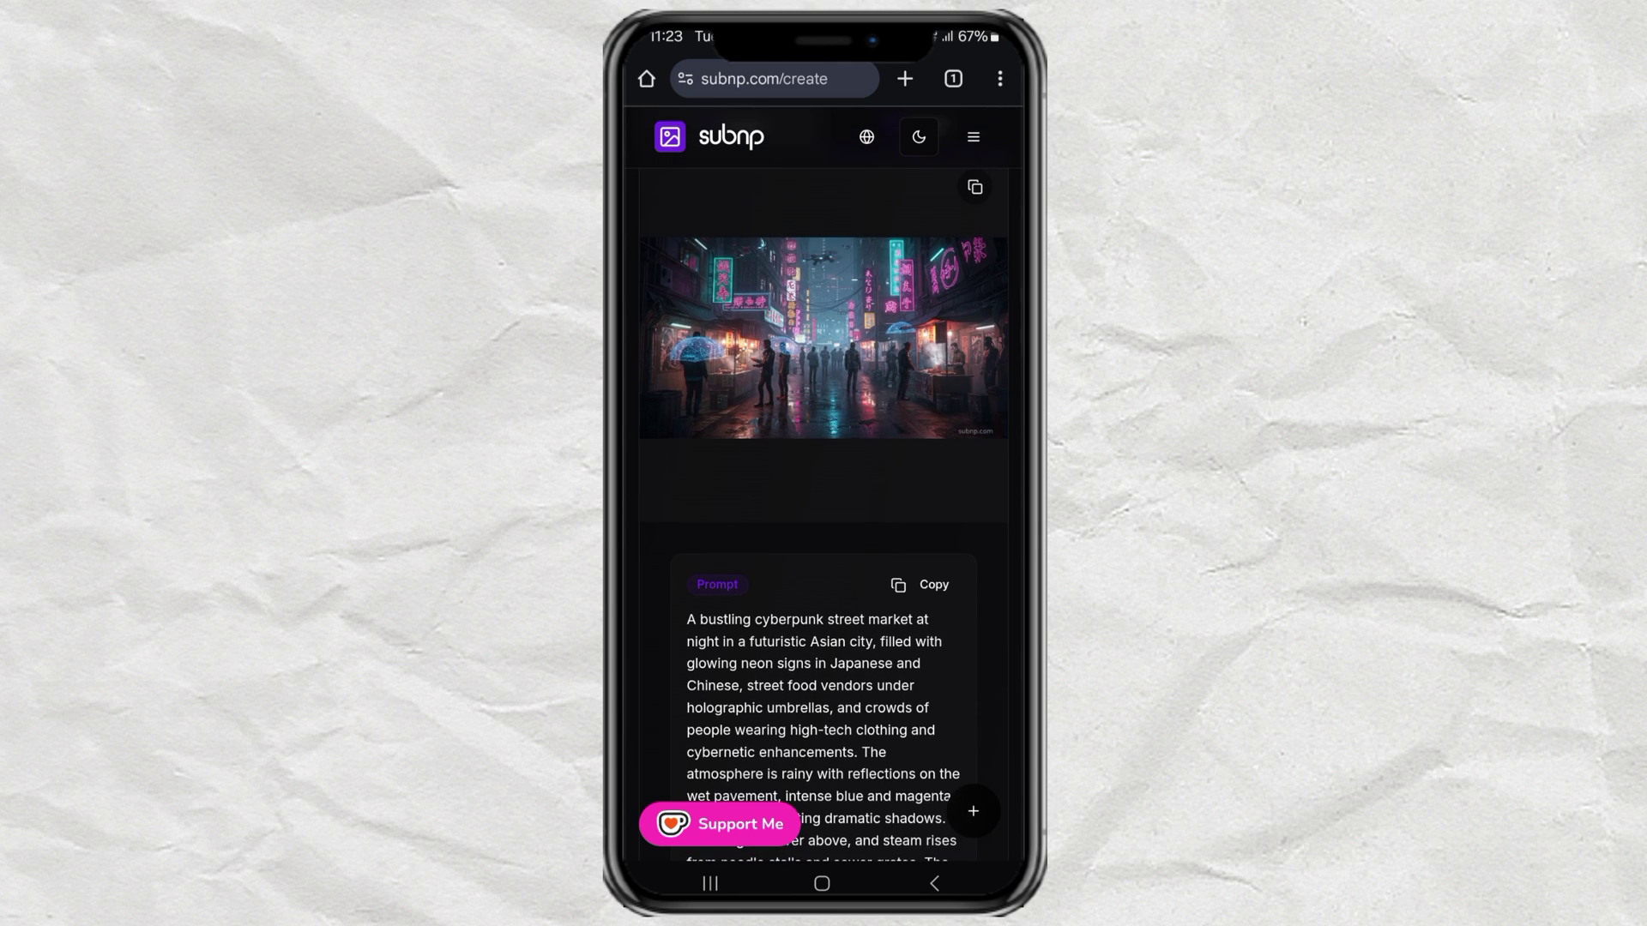